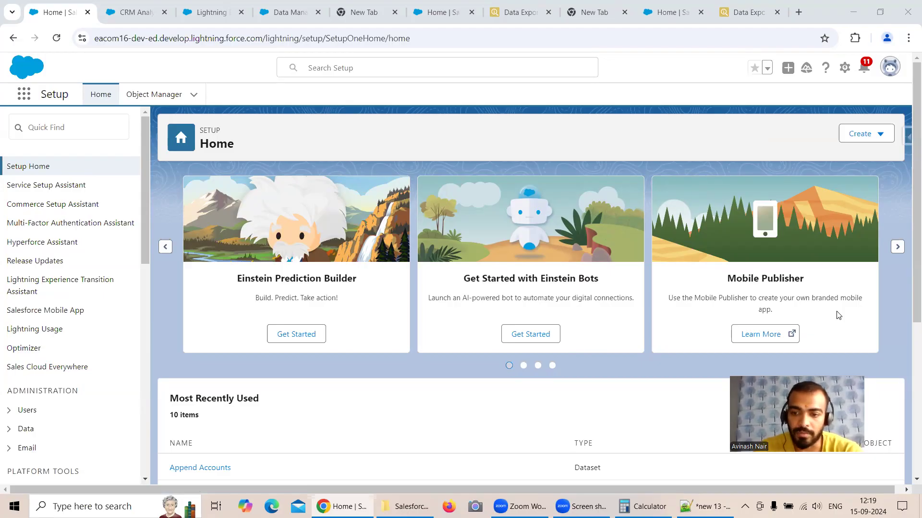
# Switch to the Notepad++ notes and insert "from Dataflow/ Transform Node in Recipe" right after "computeExpression".
pyautogui.click(704, 507)
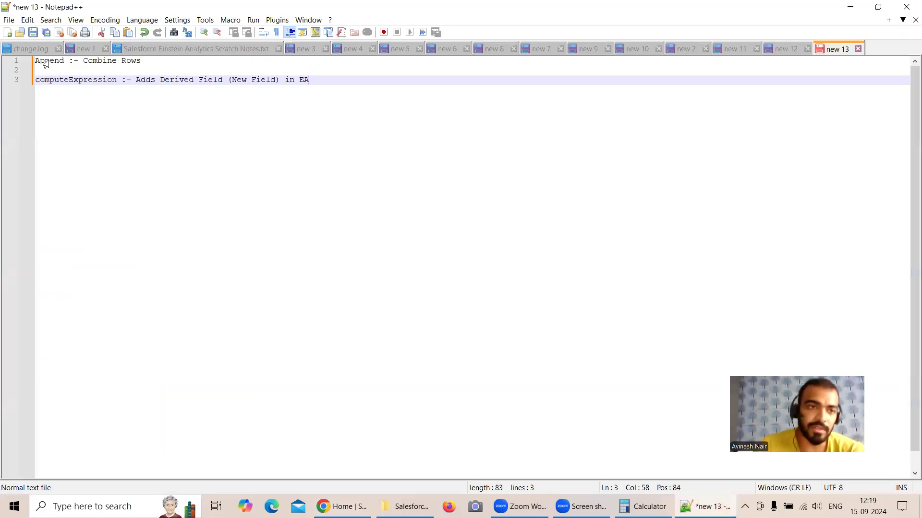
pyautogui.click(117, 81)
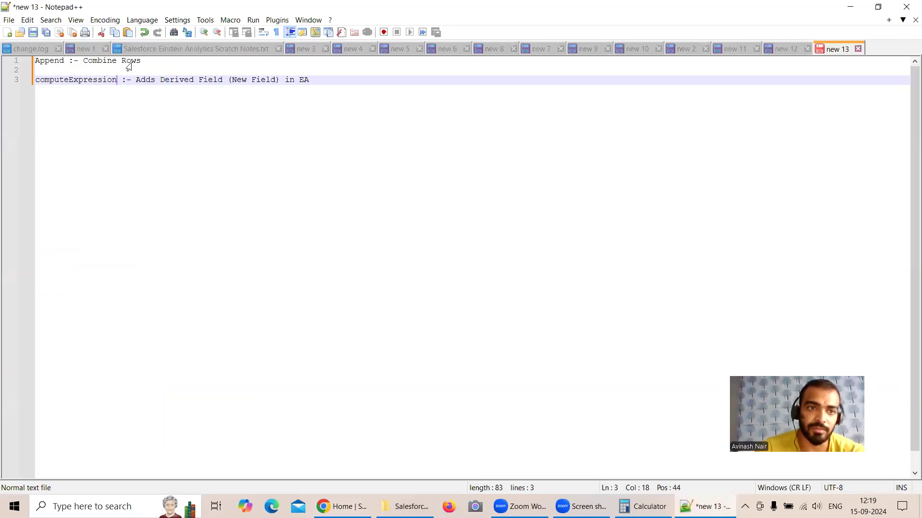
pyautogui.write('from Dataflow')
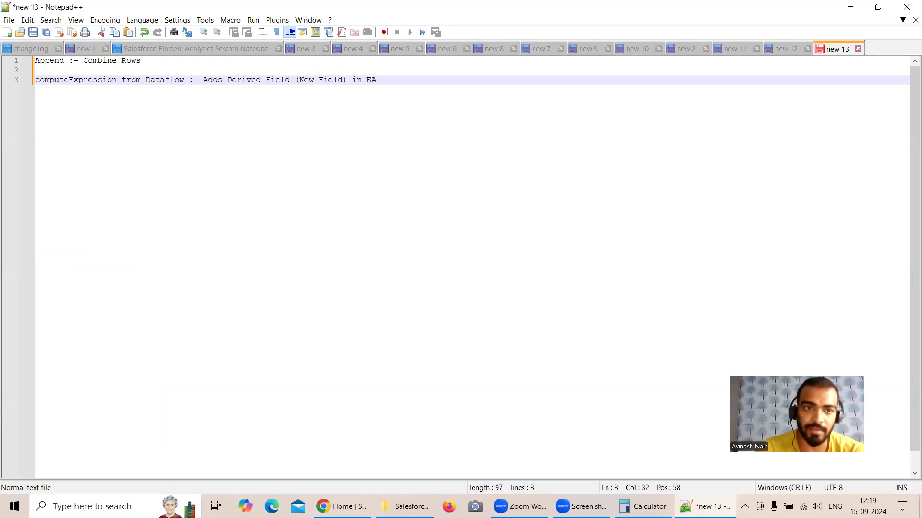
pyautogui.write('/ Transform Node in Recipe')
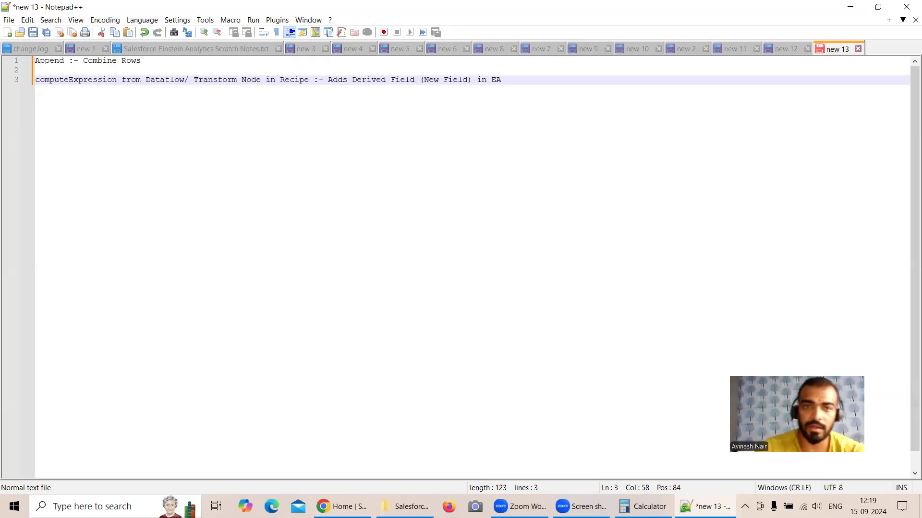
# Add a new note line reading "Augment Node :- VLookup" below the computeExpression line, separated by a blank line.
pyautogui.click(507, 81)
pyautogui.press('Return')
pyautogui.press('Return')
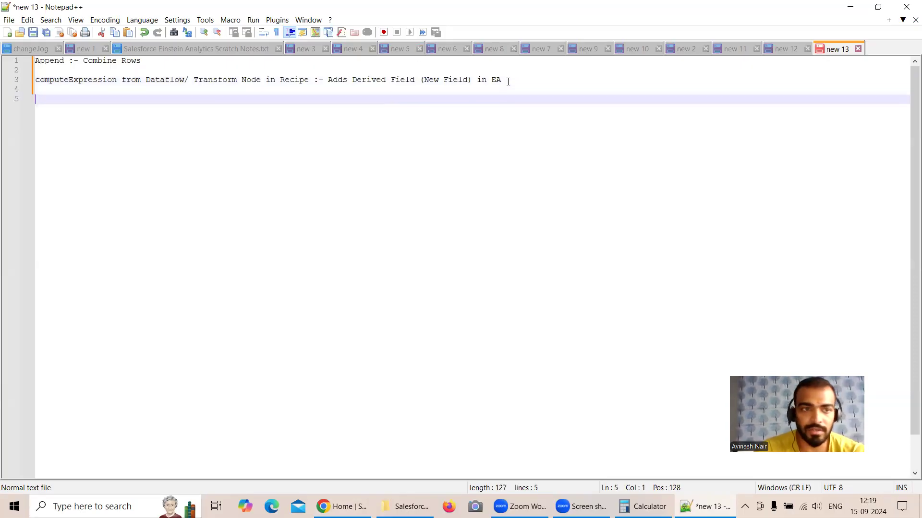
pyautogui.write('Augment')
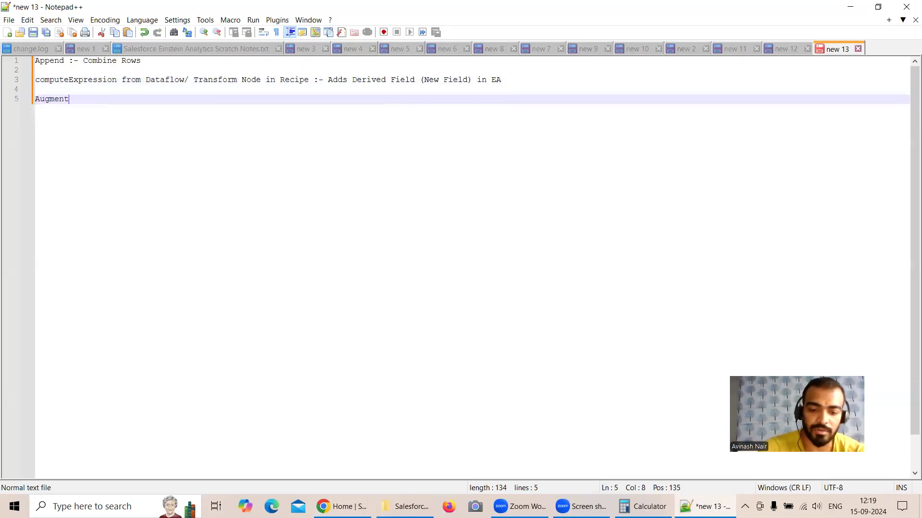
pyautogui.write(' Node :- V')
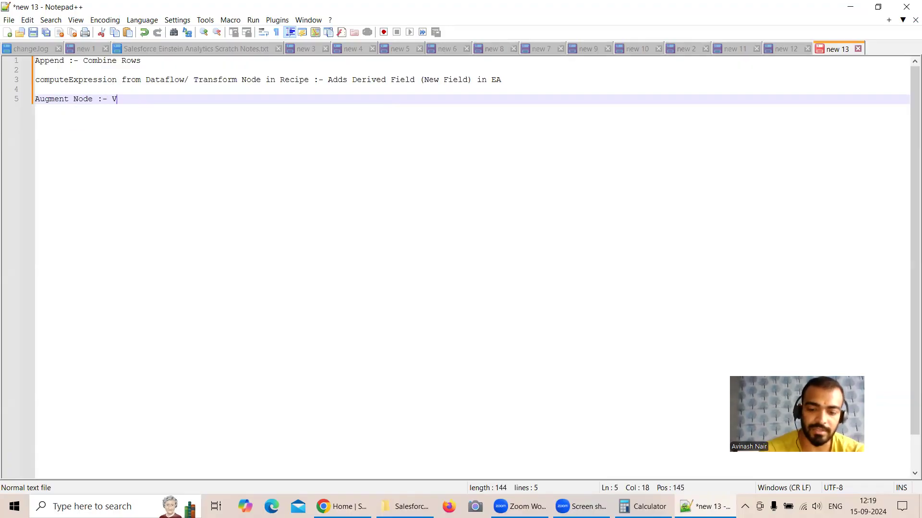
pyautogui.write('LookUP')
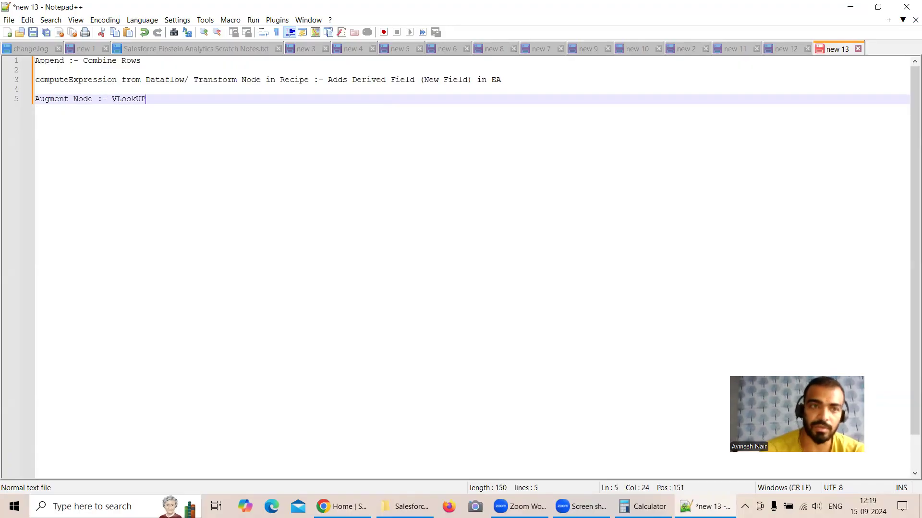
pyautogui.press('BackSpace')
pyautogui.press('BackSpace')
pyautogui.write('up')
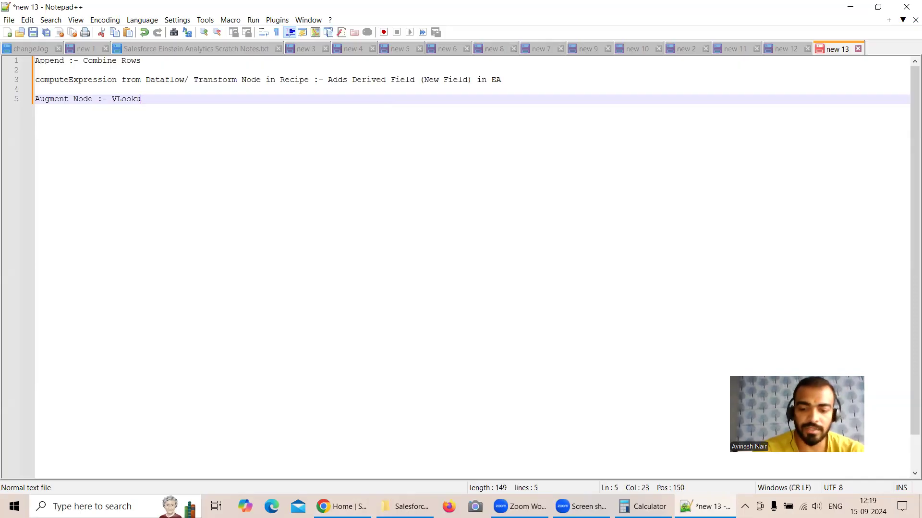
pyautogui.press('Return')
pyautogui.press('Return')
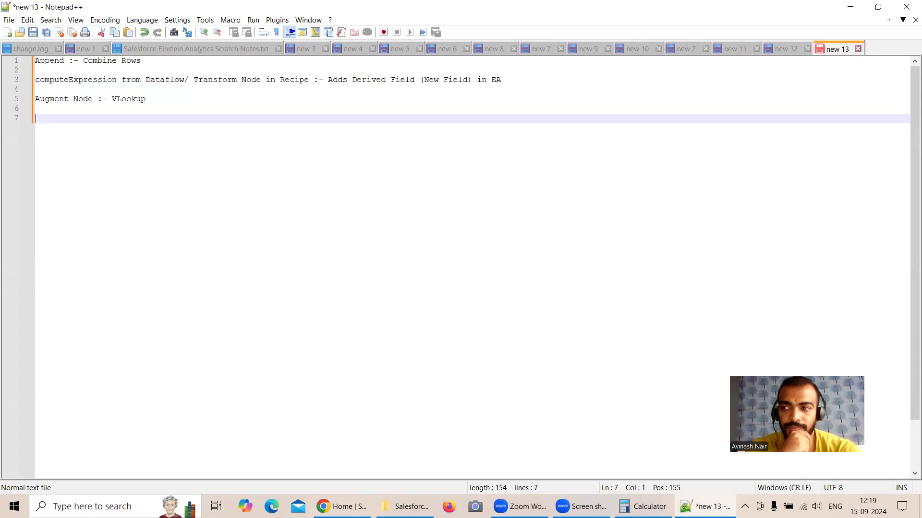
# Add the line "Account & Opportunity" under the Augment Node note, followed by a blank line.
pyautogui.write('Acco')
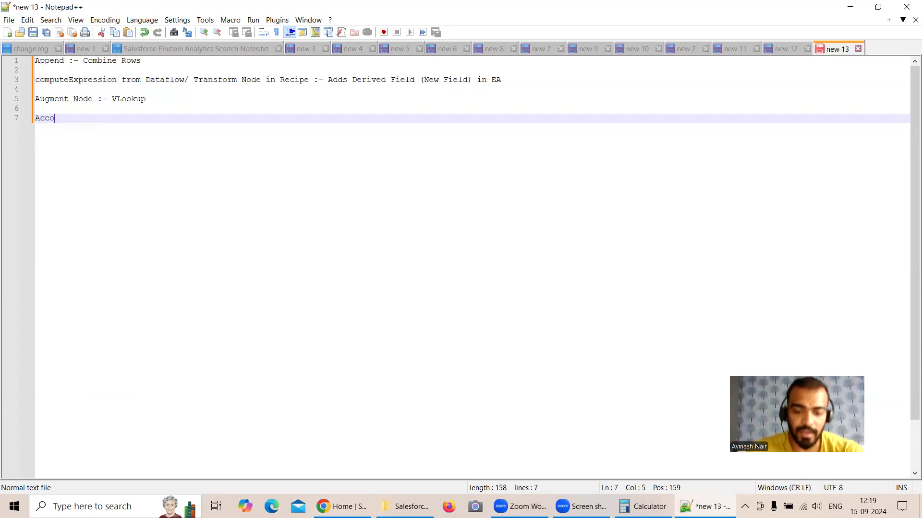
pyautogui.write('unt & ')
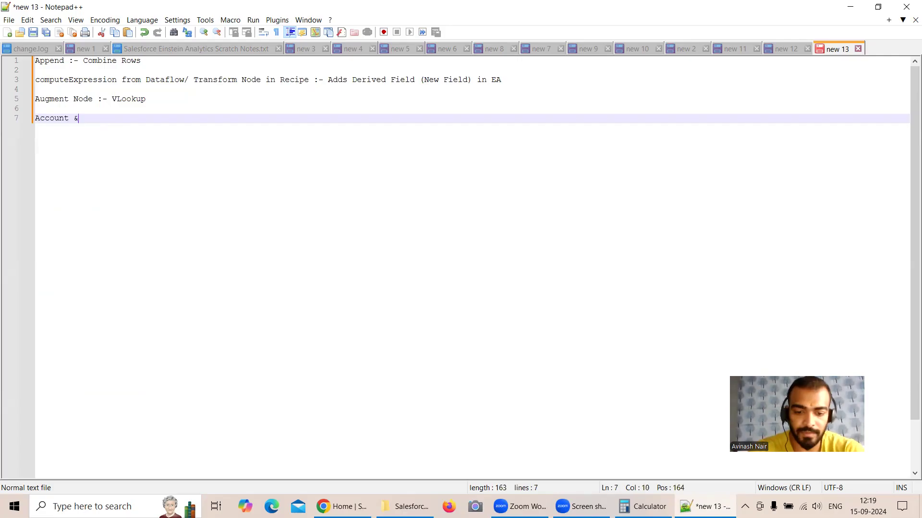
pyautogui.write('Opportu')
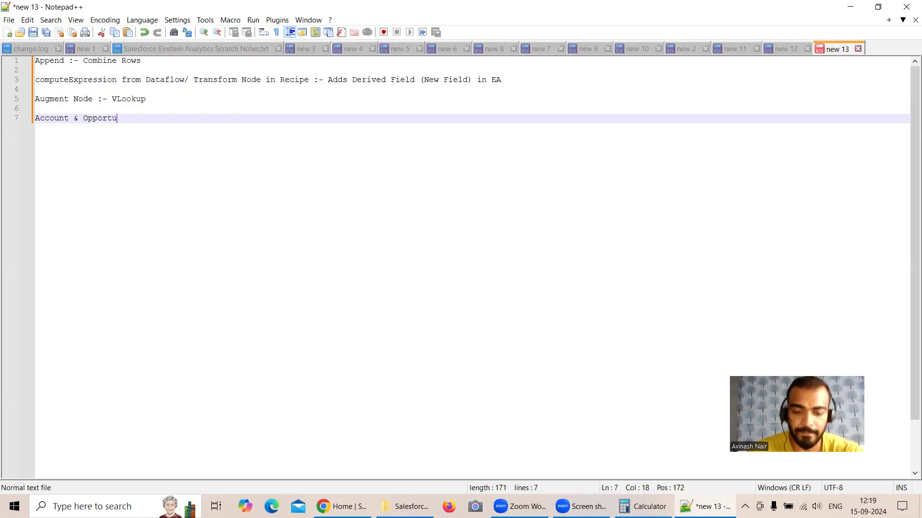
pyautogui.write('nity')
pyautogui.press('Return')
pyautogui.press('Return')
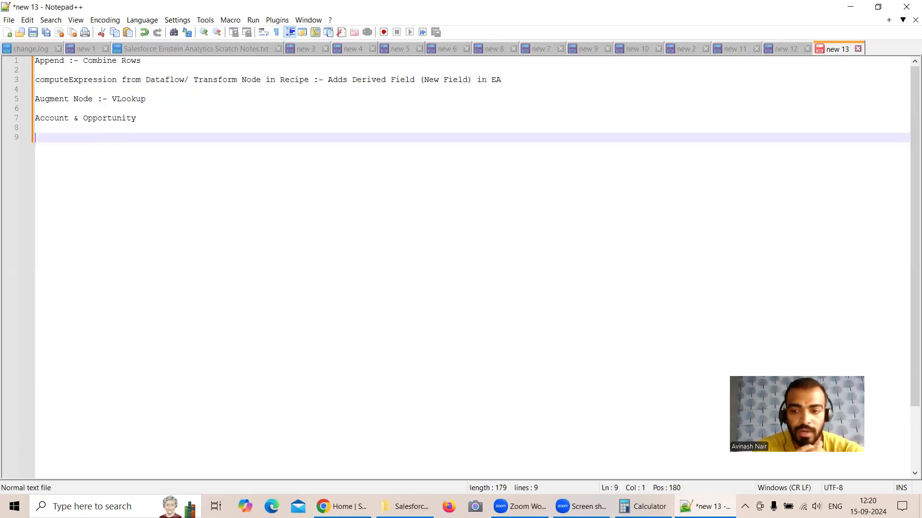
# Write two relationship notes: "One Account can have many Opportunities" and "One Opportunity can have only one Account".
pyautogui.write('One ')
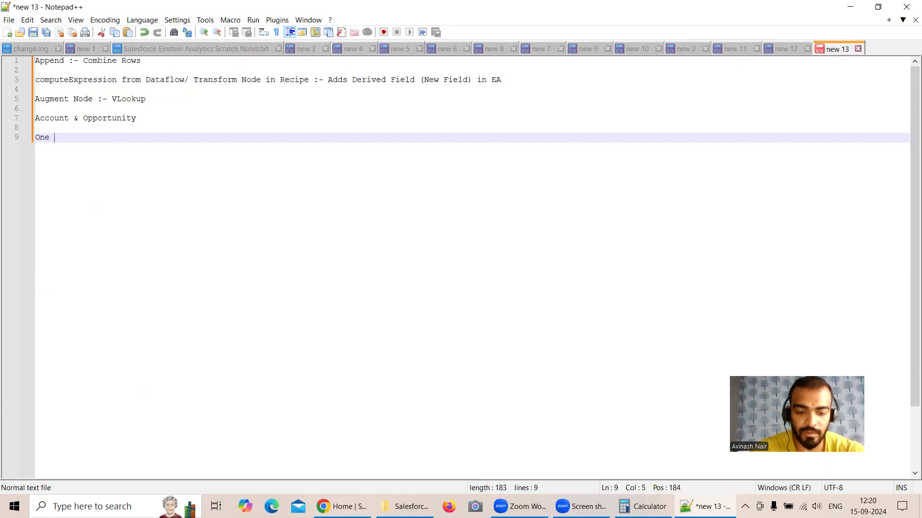
pyautogui.write('Account canh')
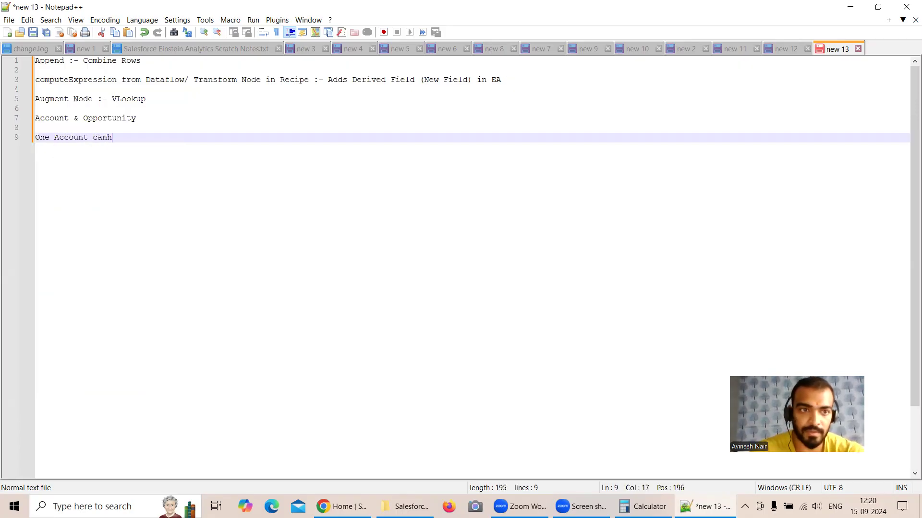
pyautogui.press('BackSpace')
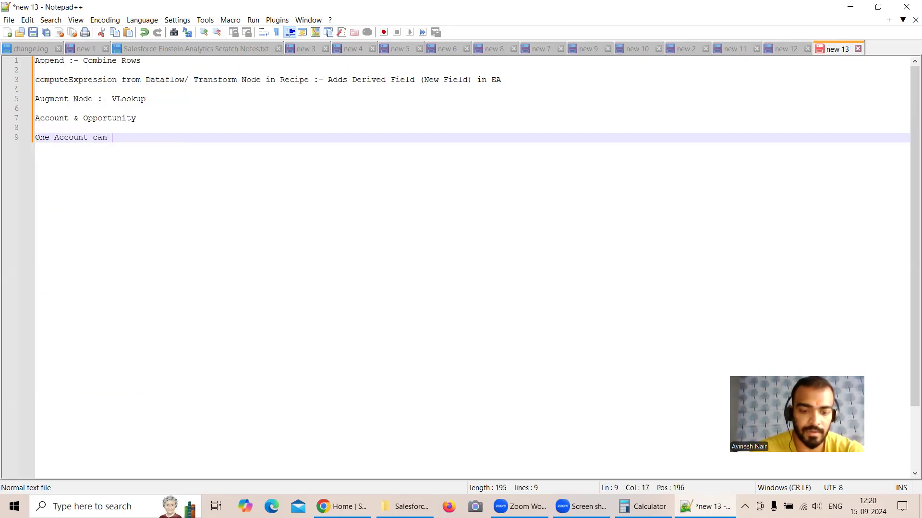
pyautogui.write('have many Opportu')
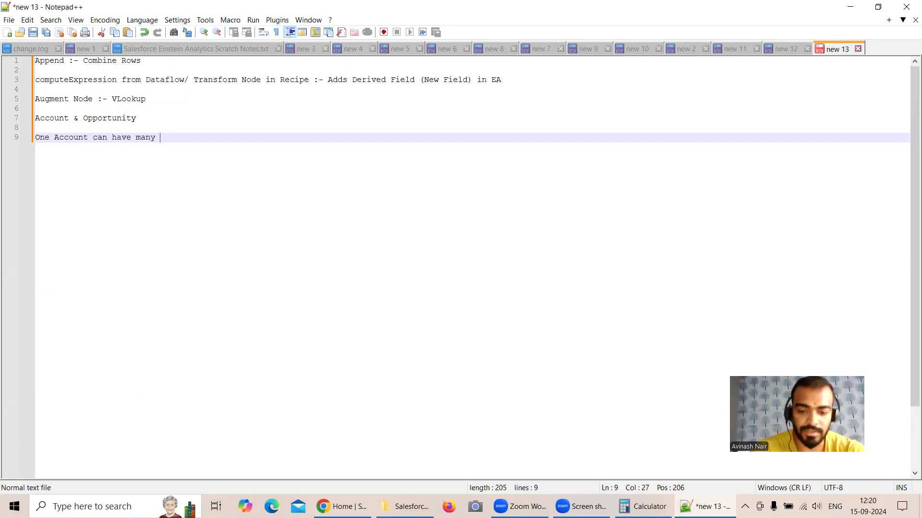
pyautogui.write('n')
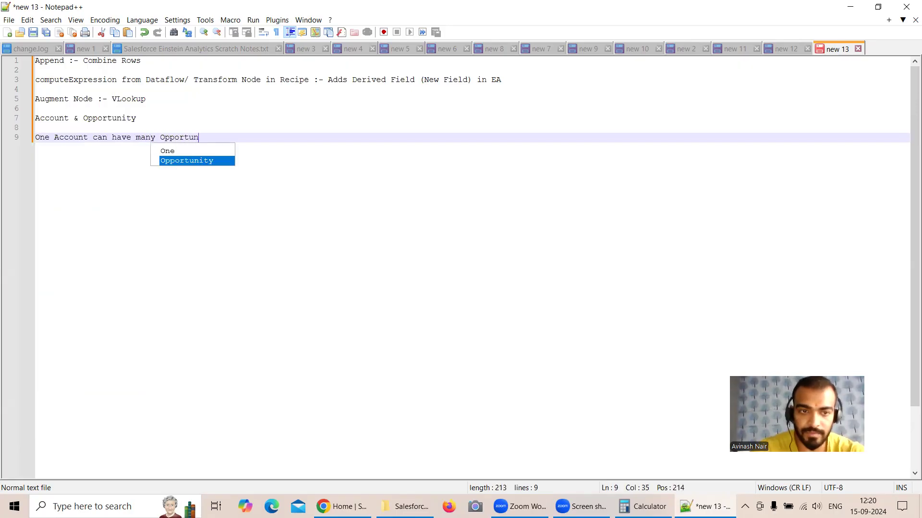
pyautogui.write('ities')
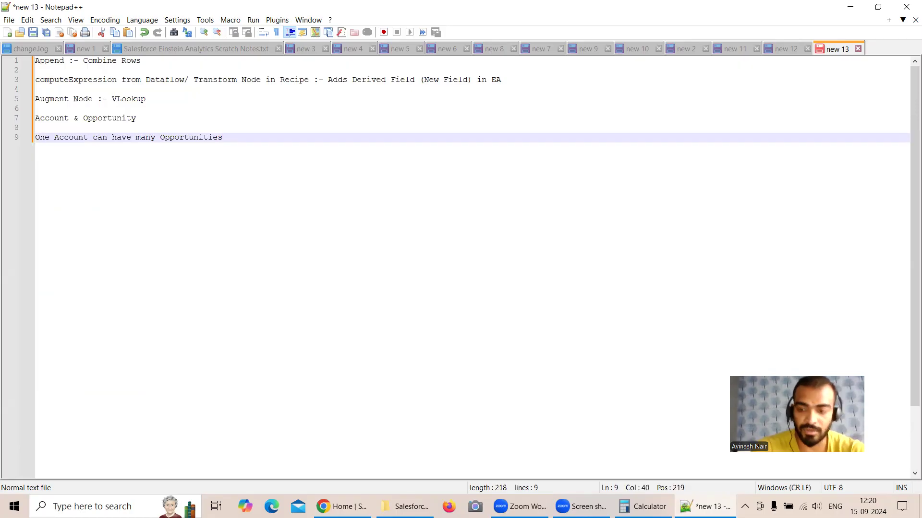
pyautogui.press('Return')
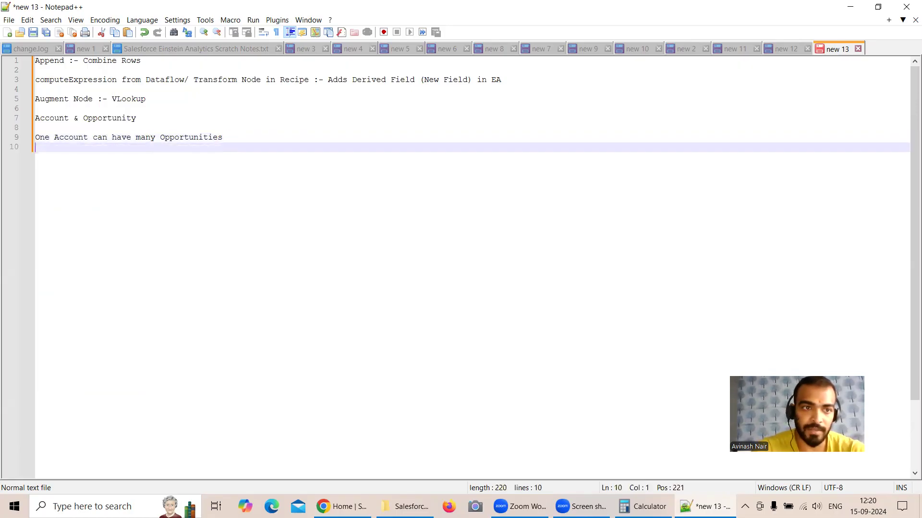
pyautogui.write('One Opportunity can have only one Account')
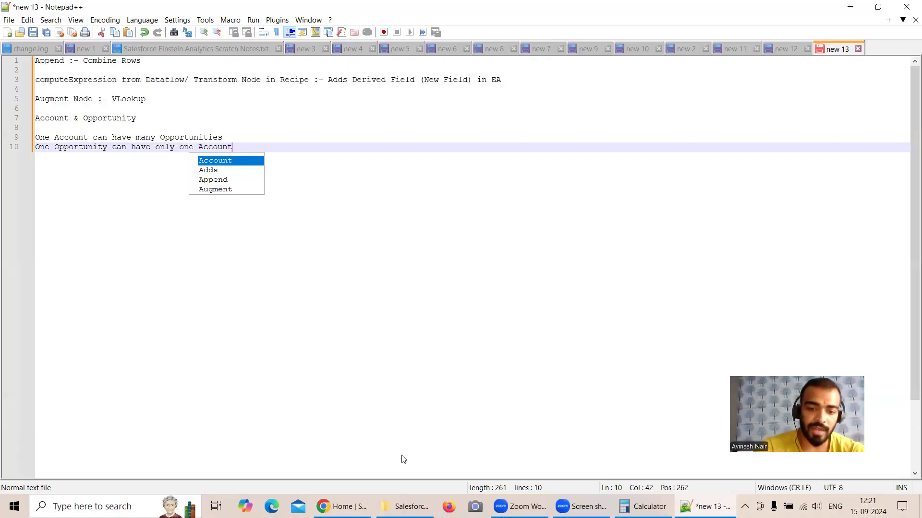
# Switch to Salesforce in Chrome, open Salesforce Inspector's Data Export in a new tab, and run the prefilled Opportunity query.
pyautogui.hotkey('alt', 'Tab')
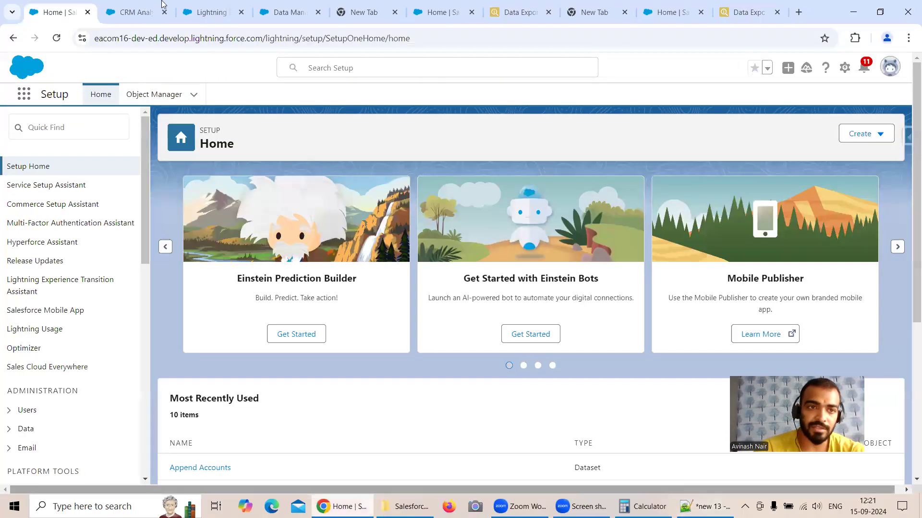
pyautogui.click(907, 138)
pyautogui.rightClick(824, 333)
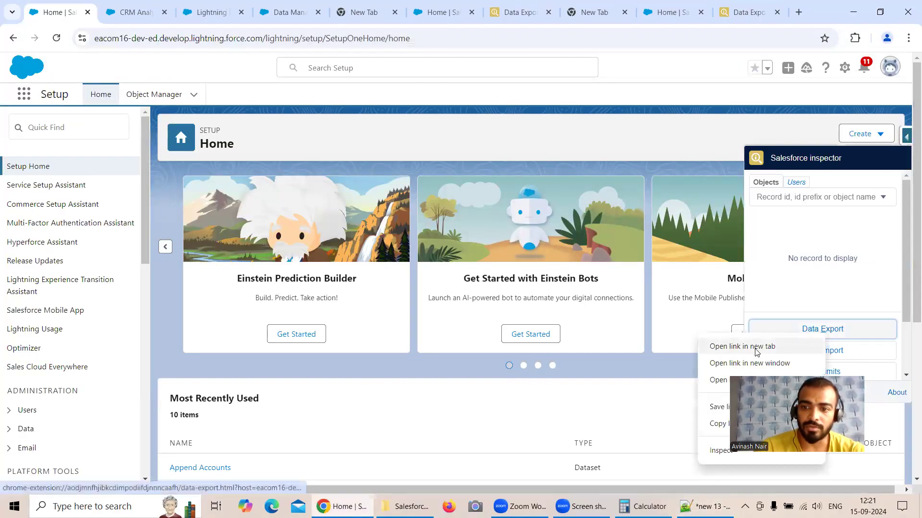
pyautogui.click(125, 13)
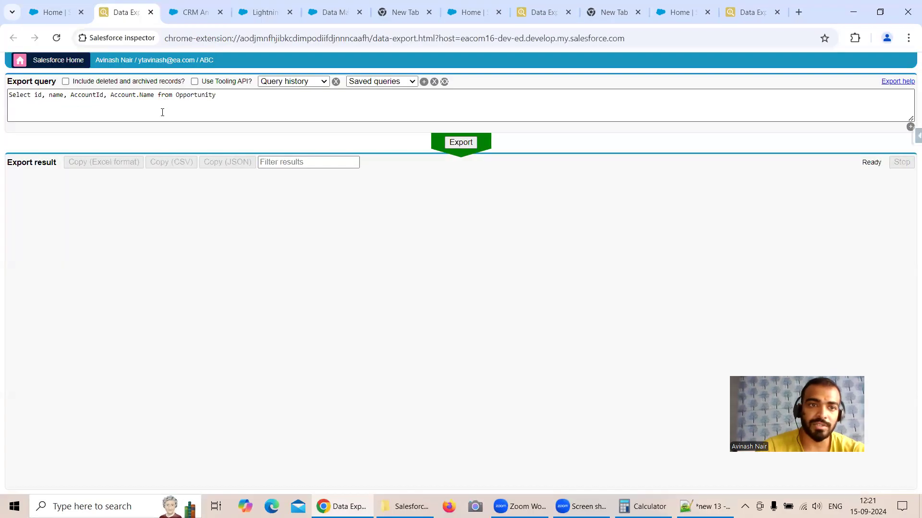
pyautogui.click(462, 143)
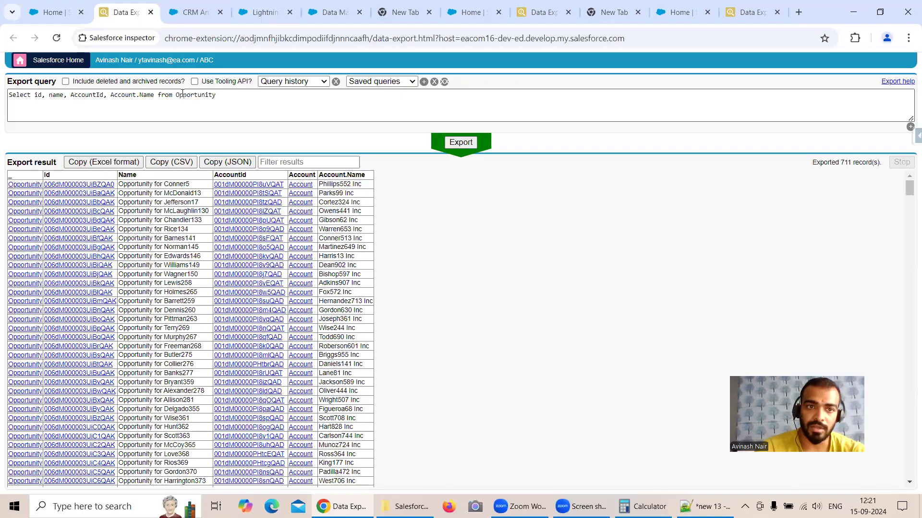
# Examine the Opportunity object and the AccountId and Account.Name fields in the query, along with the exported records.
pyautogui.moveTo(176, 95); pyautogui.dragTo(226, 95)
pyautogui.click(116, 94)
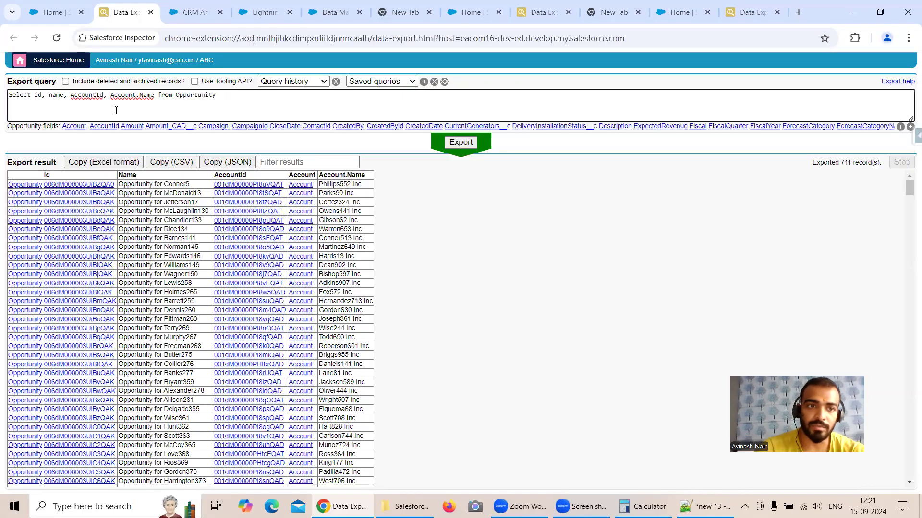
pyautogui.click(174, 112)
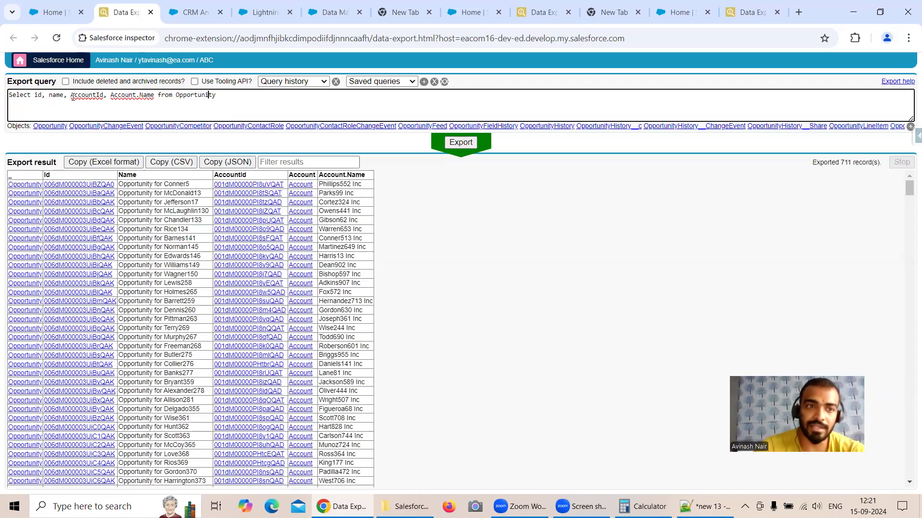
pyautogui.moveTo(71, 95); pyautogui.dragTo(154, 96)
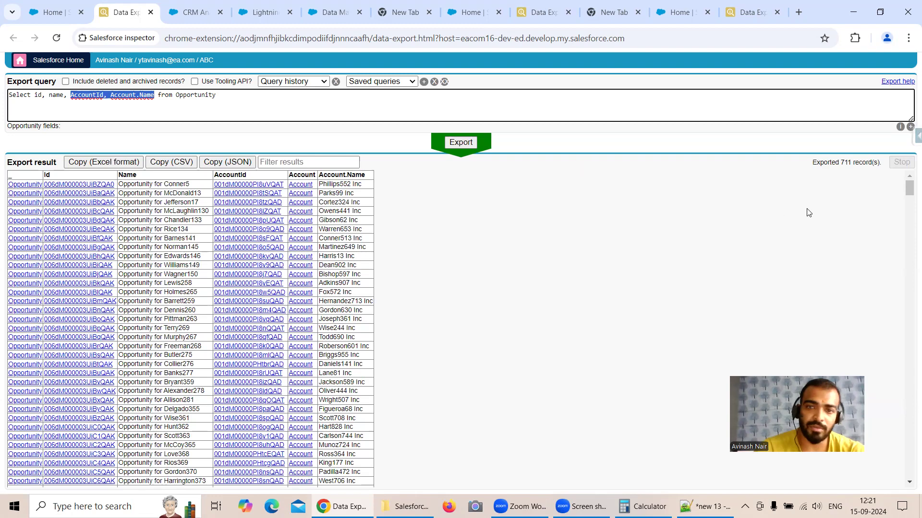
pyautogui.moveTo(908, 188); pyautogui.dragTo(906, 169)
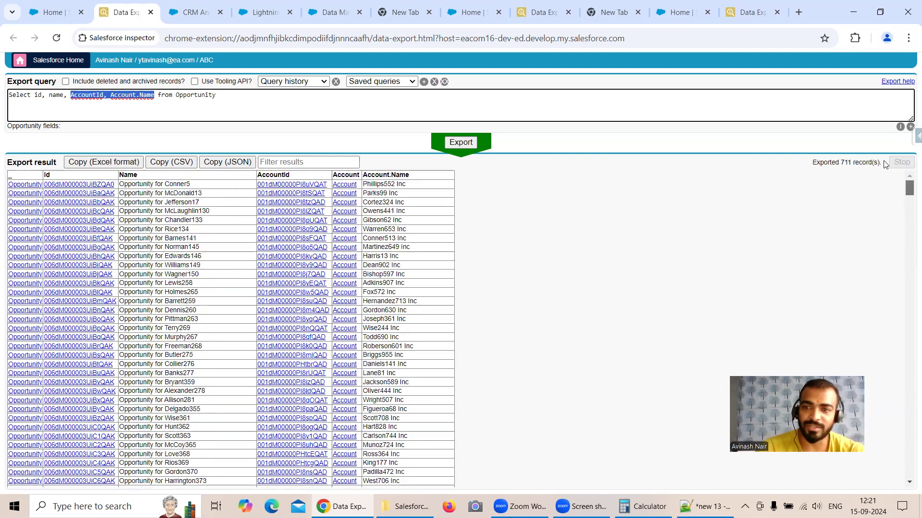
# Return to the Salesforce Setup page, find Opportunities with the search "Opp", and open the new opportunity form from the Opportunities list.
pyautogui.click(50, 4)
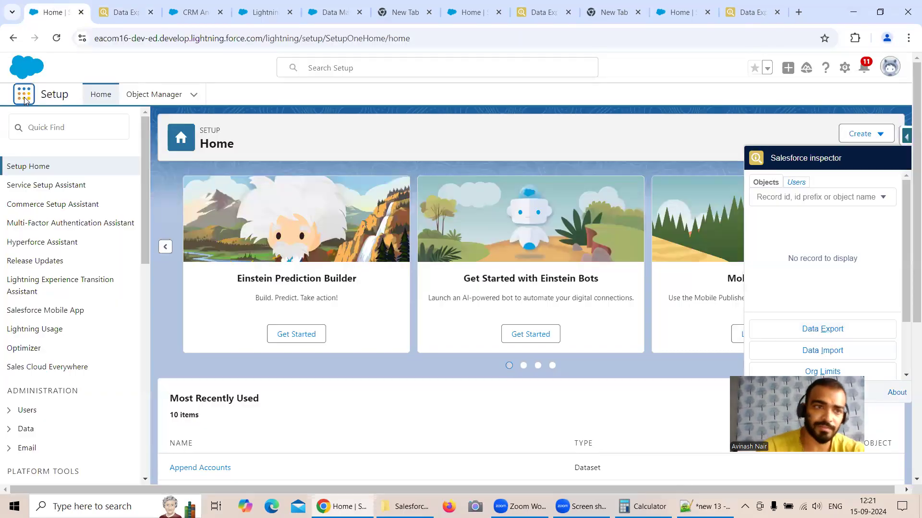
pyautogui.click(25, 96)
pyautogui.write('Opp')
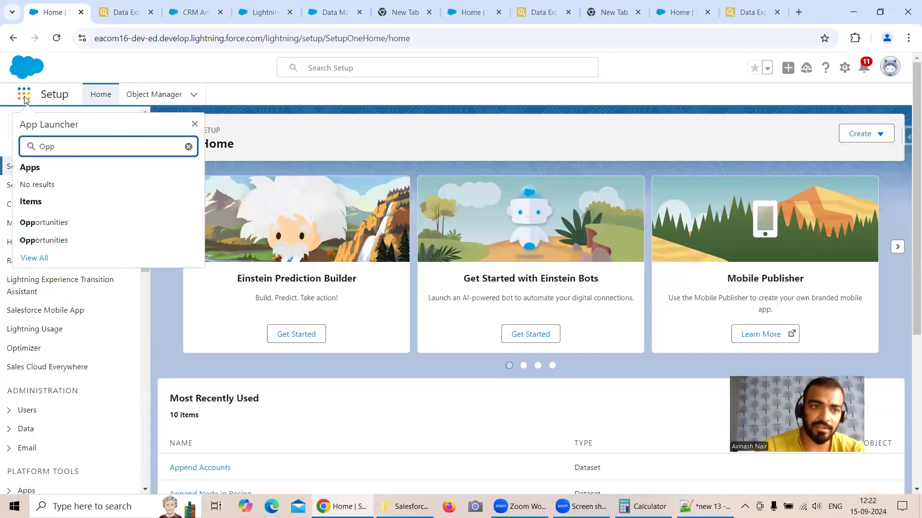
pyautogui.click(64, 221)
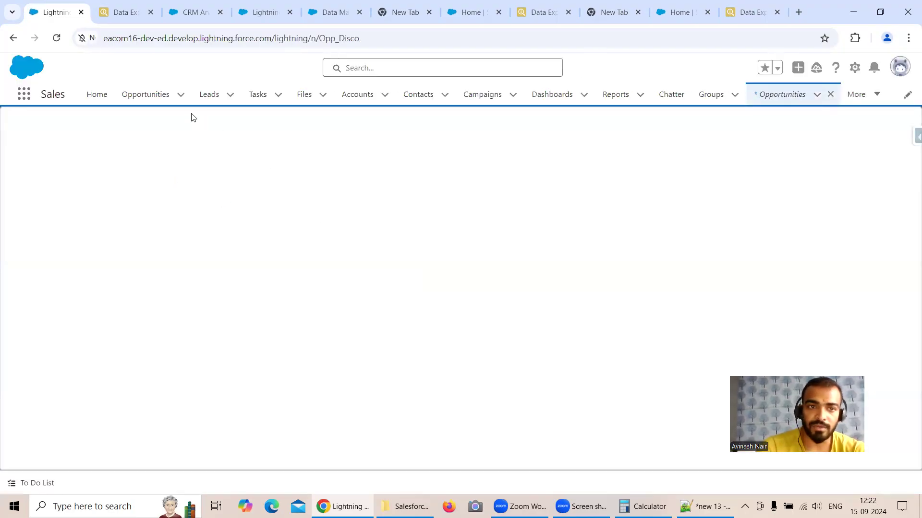
pyautogui.click(165, 95)
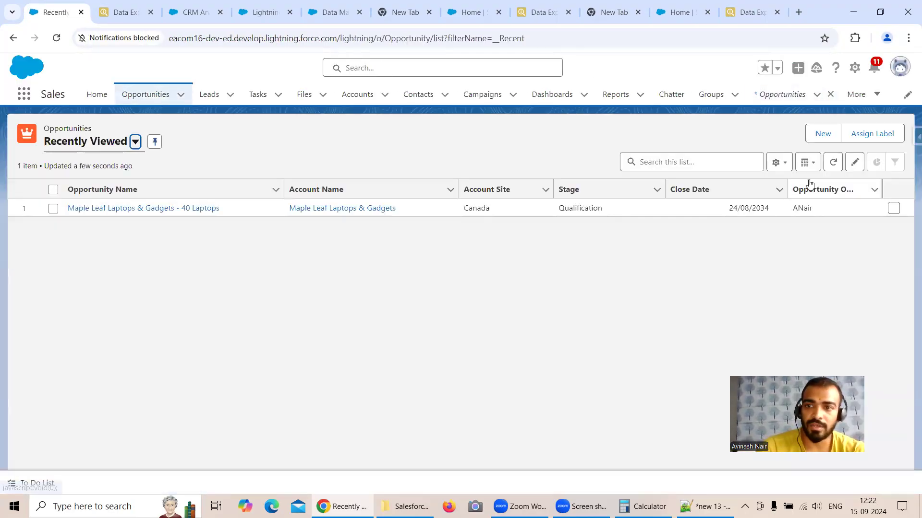
pyautogui.click(809, 139)
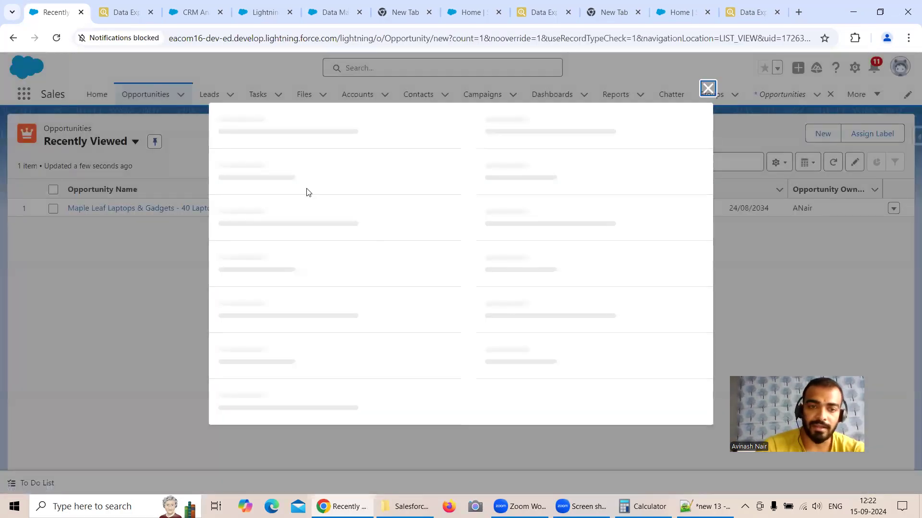
# Create the opportunity Test Opp 1 with close date 16/09/2024 and stage Needs Analysis, without an account, and save it with another new form.
pyautogui.click(294, 262)
pyautogui.write('Test Opp 1')
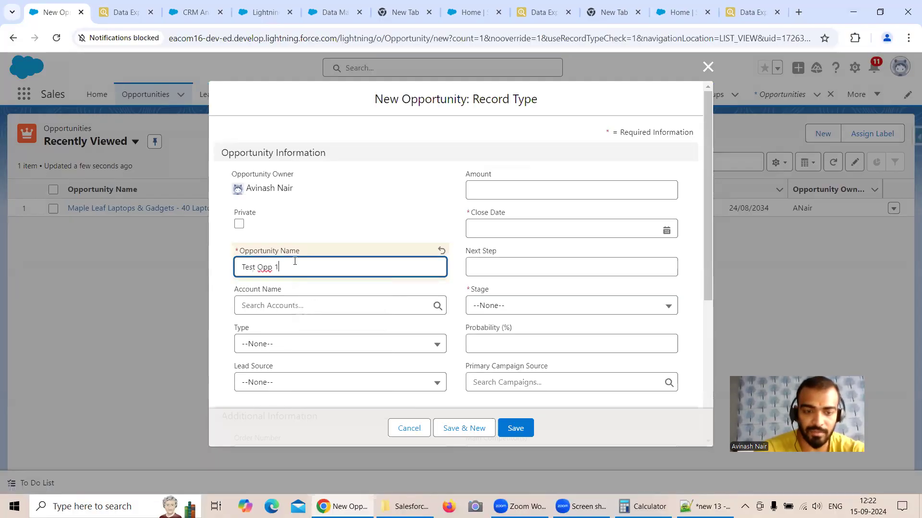
pyautogui.click(505, 233)
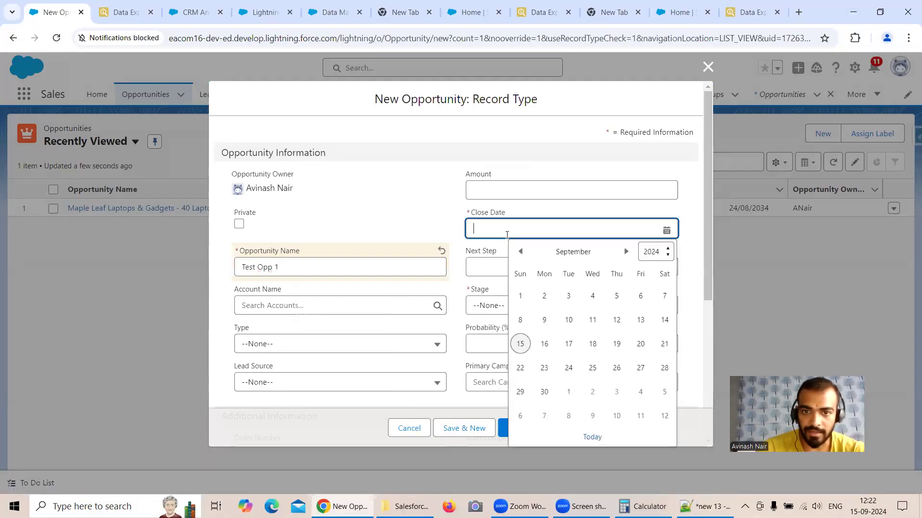
pyautogui.click(545, 345)
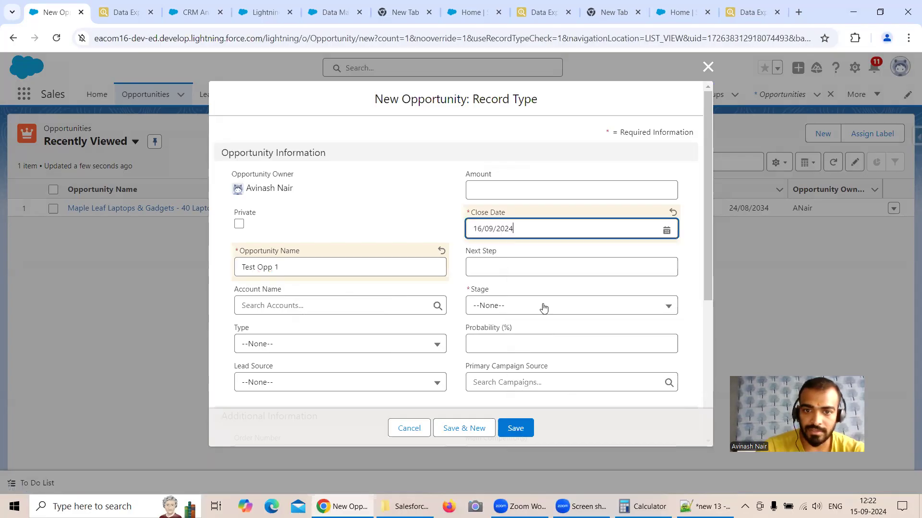
pyautogui.scroll(-2, 540, 310)
pyautogui.click(511, 245)
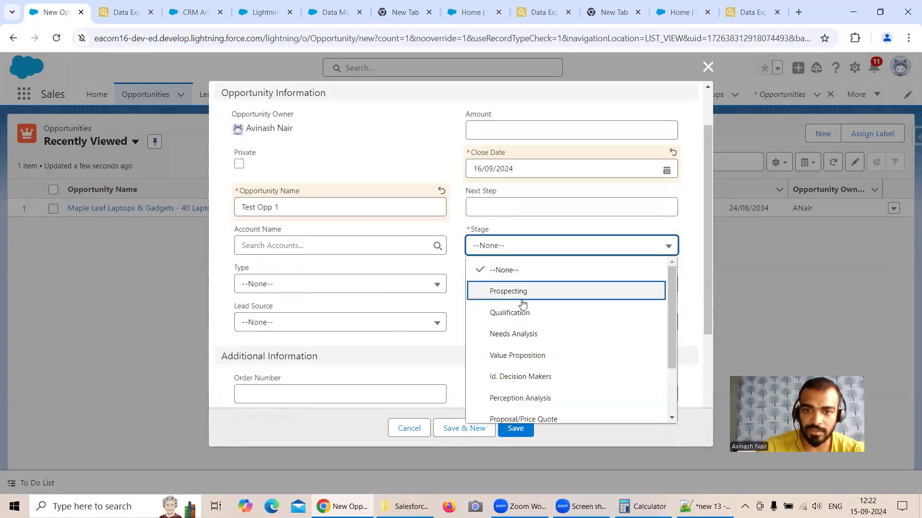
pyautogui.click(524, 334)
pyautogui.scroll(-4, 529, 410)
pyautogui.click(484, 432)
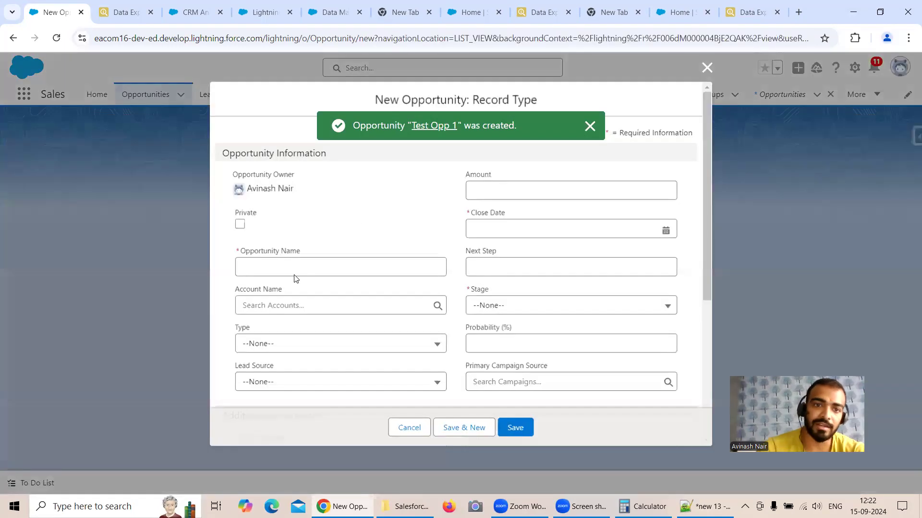
# Create the opportunity Test Opp 2 with close date 17/09/2024 and stage Needs Analysis, without an account, and save it with another new form.
pyautogui.click(295, 270)
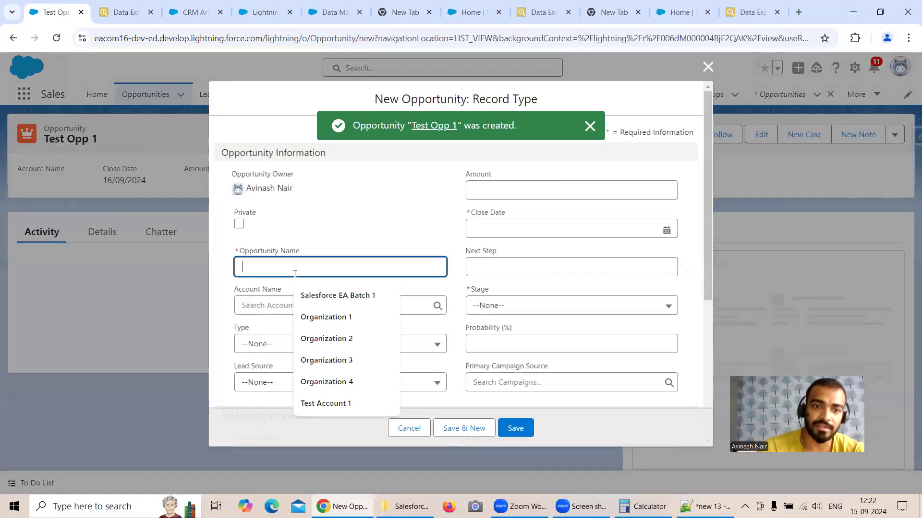
pyautogui.write('Test Opp 2')
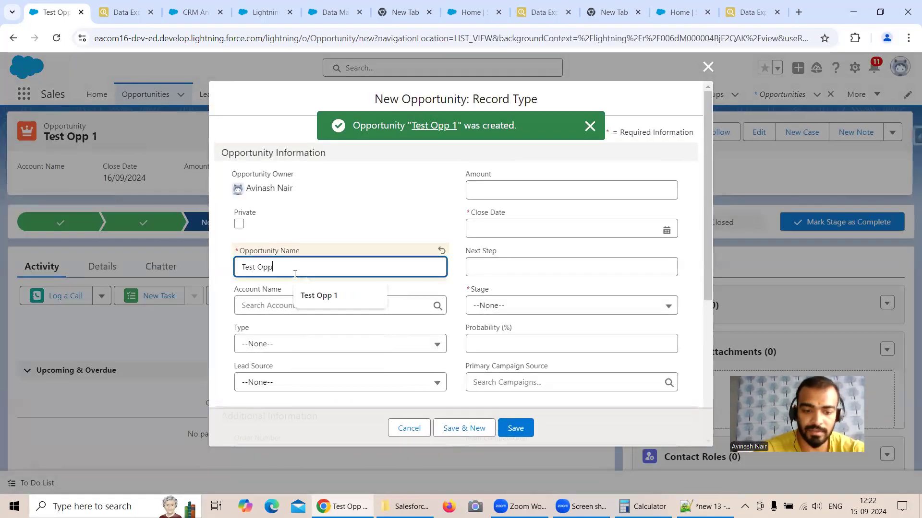
pyautogui.click(512, 221)
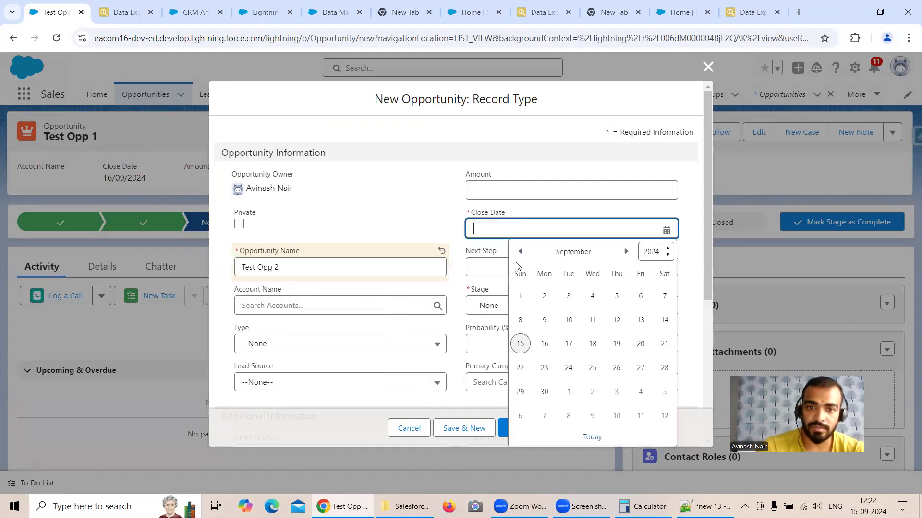
pyautogui.click(570, 345)
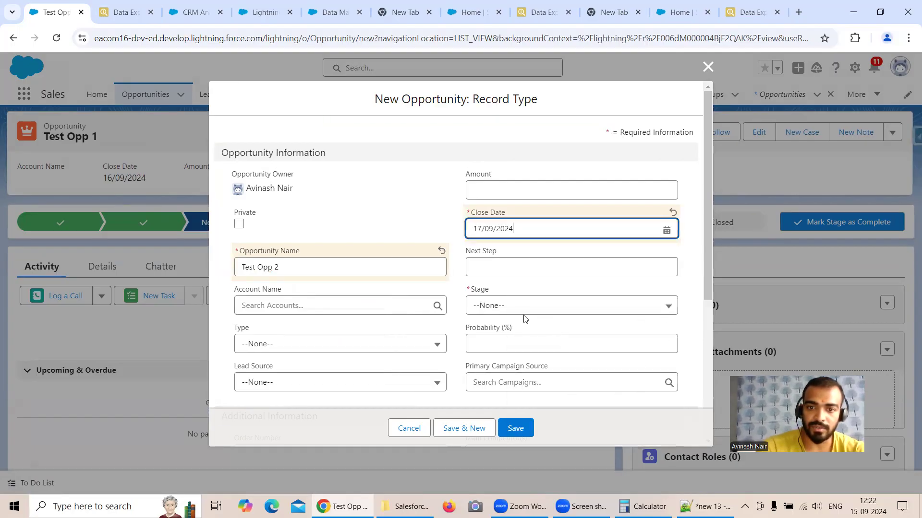
pyautogui.click(524, 311)
pyautogui.click(526, 393)
pyautogui.click(462, 428)
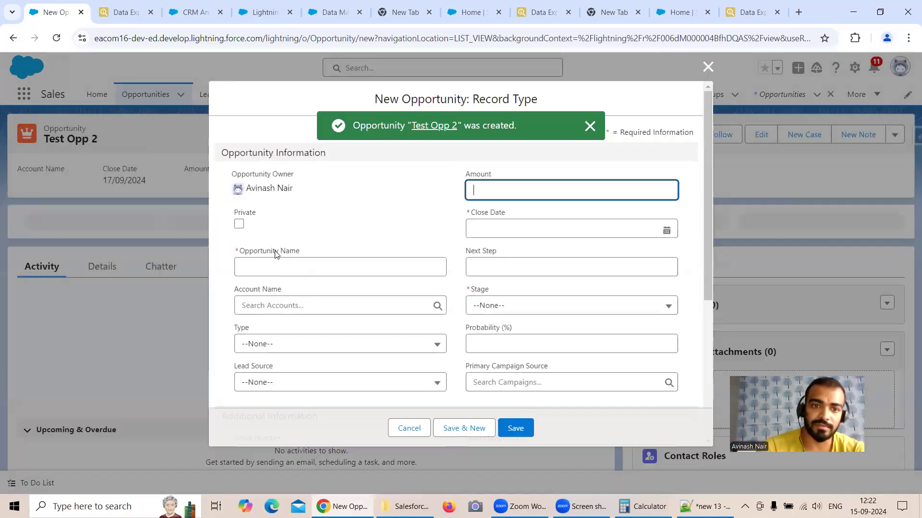
# Create and save the opportunity Test Opp 3 with close date 19/09/2024 and stage Id. Decision Makers, leaving the account empty.
pyautogui.click(278, 268)
pyautogui.write('Test Opp 3')
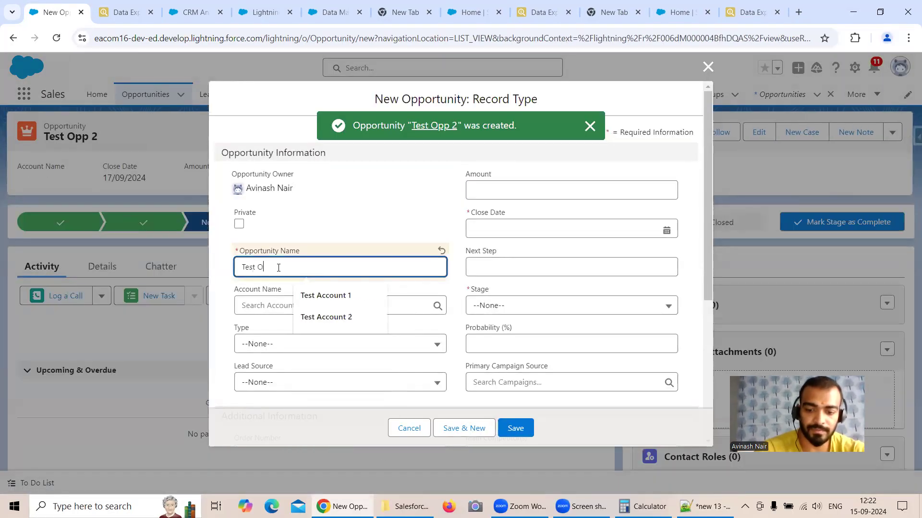
pyautogui.click(532, 231)
pyautogui.click(618, 346)
pyautogui.click(538, 315)
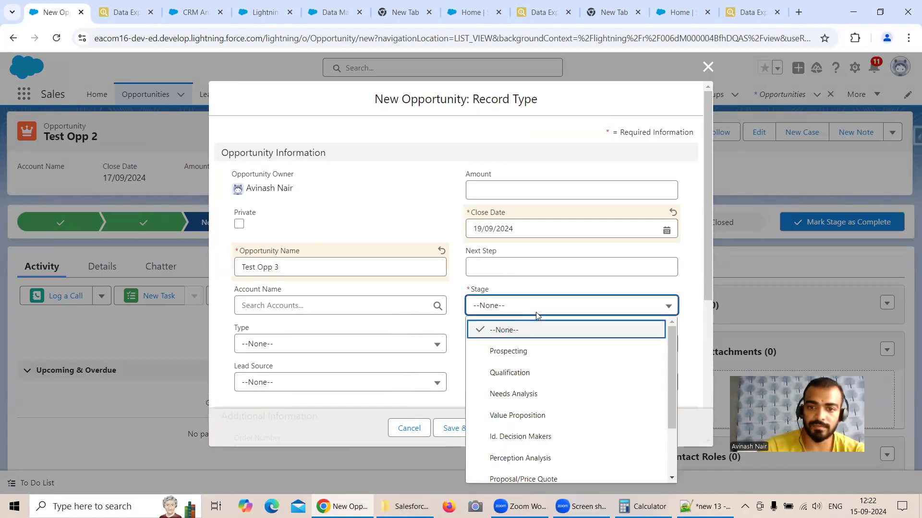
pyautogui.click(531, 437)
pyautogui.click(510, 436)
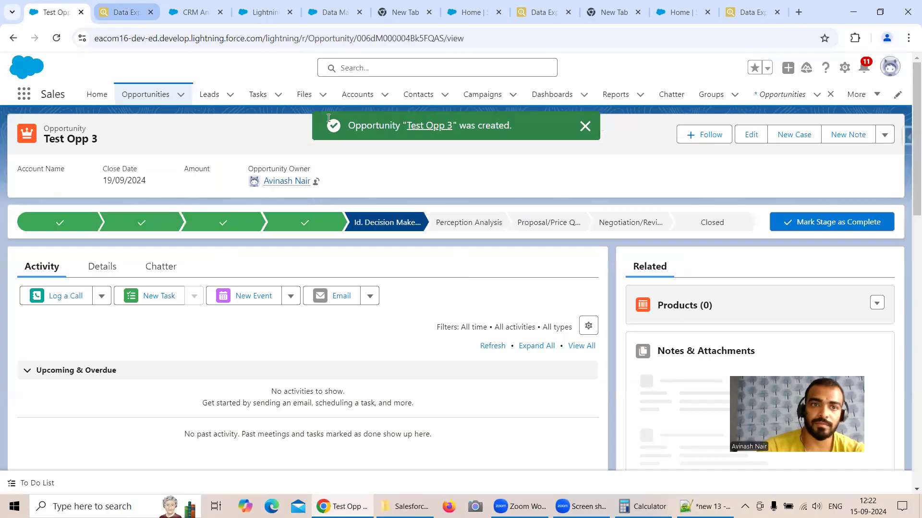
# Rerun the Opportunity query in Data Export and examine the account columns of the records at the end of the results.
pyautogui.hotkey('ctrl', 'Tab')
pyautogui.click(449, 144)
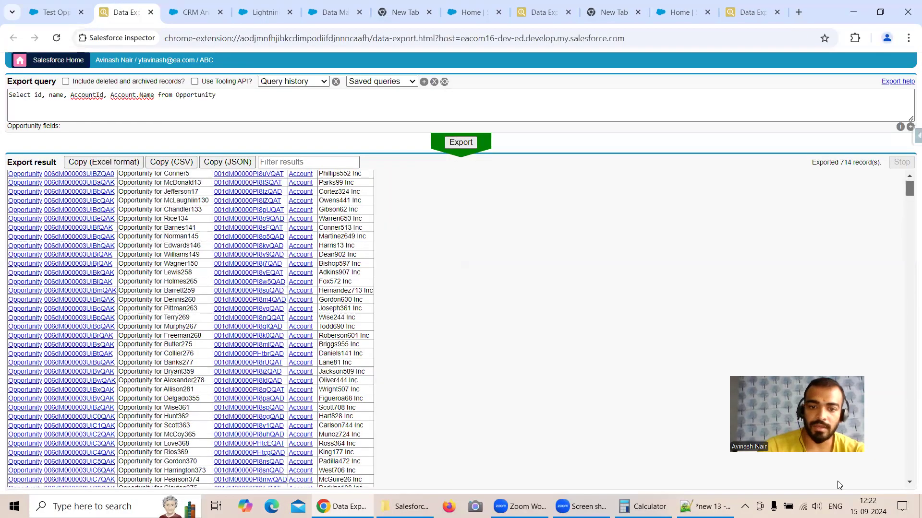
pyautogui.moveTo(910, 188); pyautogui.dragTo(908, 500)
pyautogui.moveTo(378, 464); pyautogui.dragTo(411, 485)
pyautogui.moveTo(909, 474); pyautogui.dragTo(909, 144)
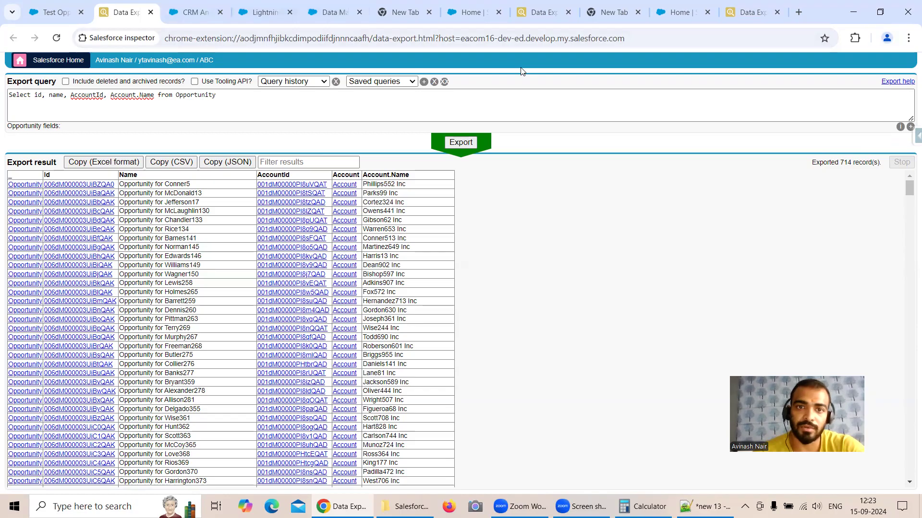
# Go to the dataflows list in the CRM Analytics Data Manager and create a dataflow named Free Session 5.
pyautogui.click(332, 18)
pyautogui.click(263, 14)
pyautogui.click(196, 14)
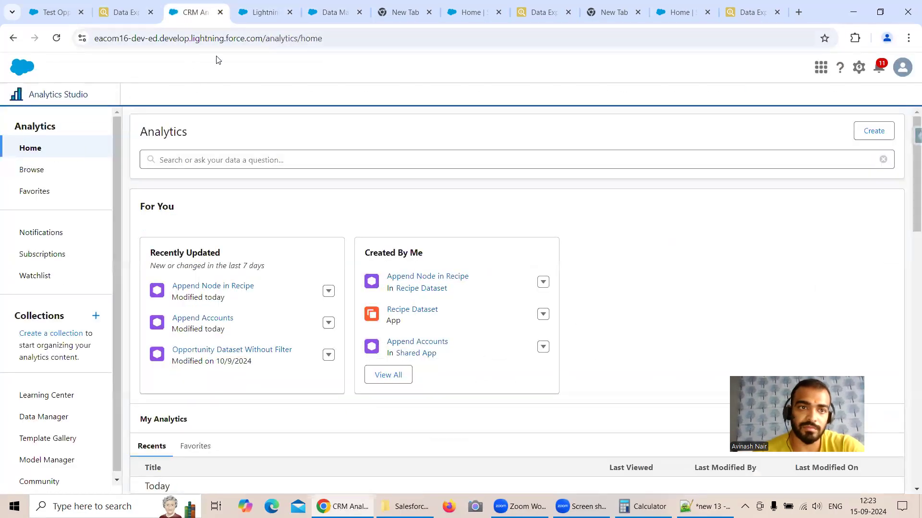
pyautogui.click(310, 13)
pyautogui.click(219, 178)
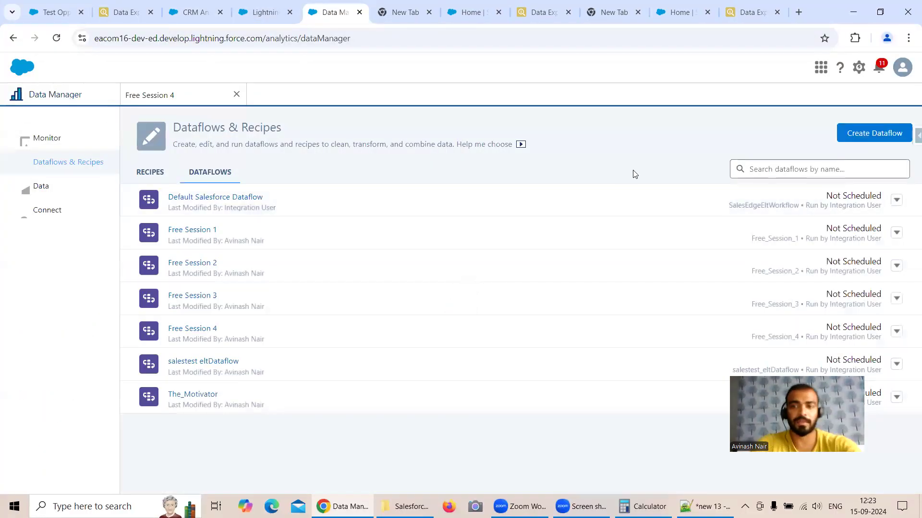
pyautogui.click(863, 138)
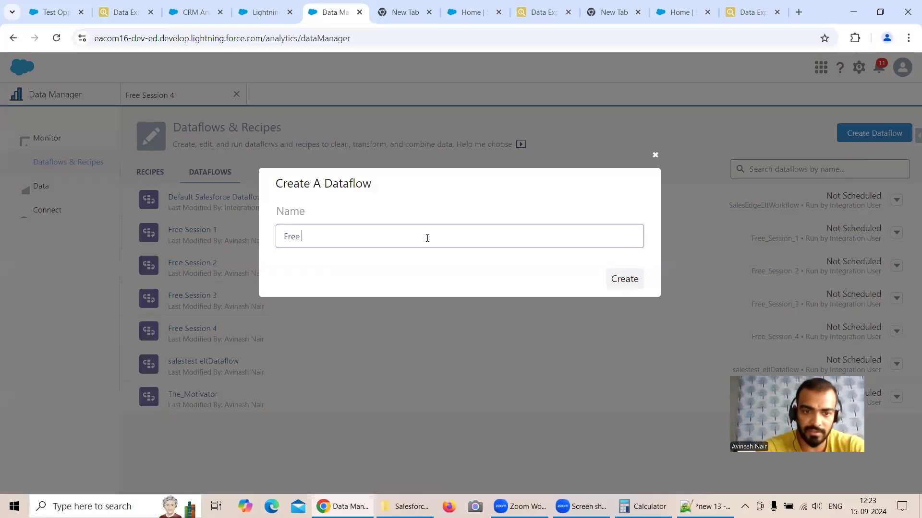
pyautogui.write('Free Session 5')
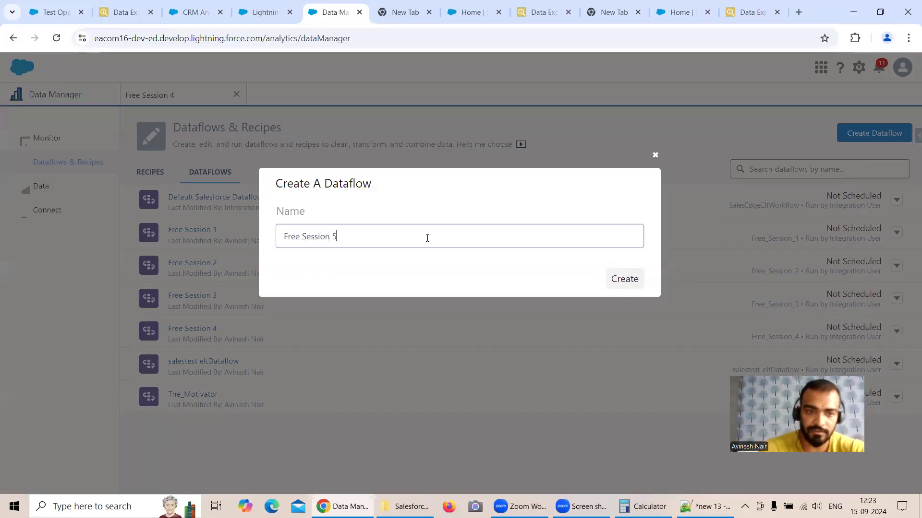
pyautogui.click(624, 278)
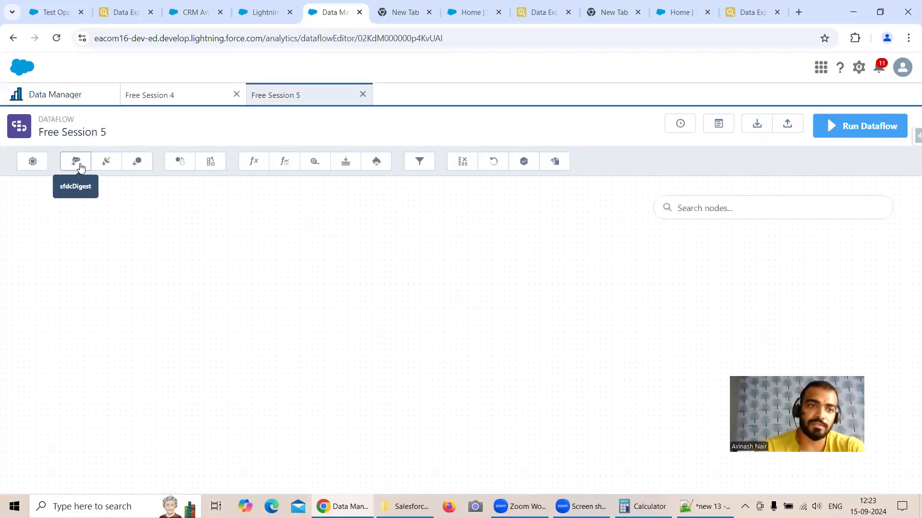
# Start an sfdcDigest node named Account in the dataflow, with Account as its source object.
pyautogui.click(77, 163)
pyautogui.click(338, 193)
pyautogui.write('Account')
pyautogui.click(371, 242)
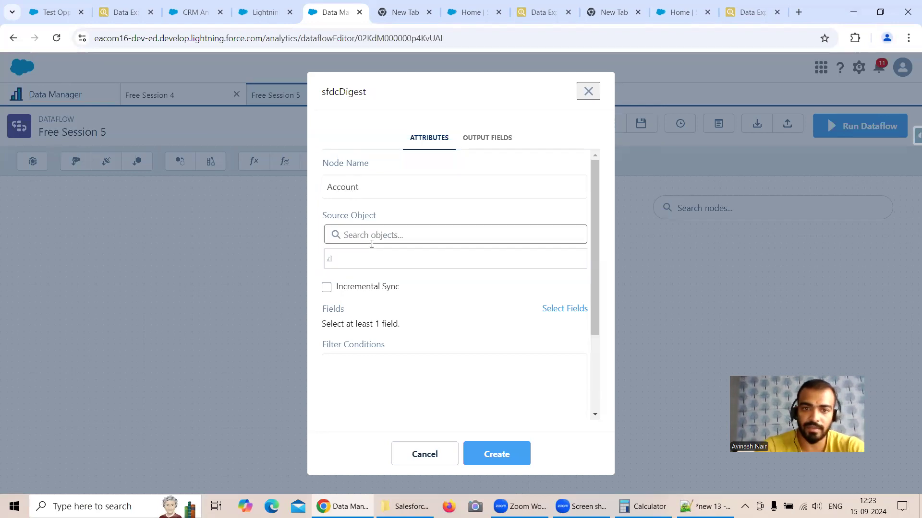
pyautogui.click(373, 235)
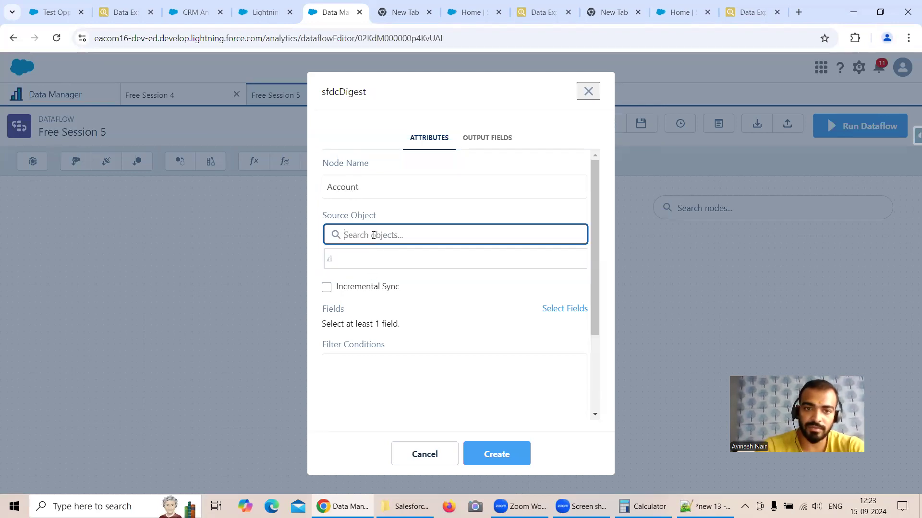
pyautogui.write('Account"]')
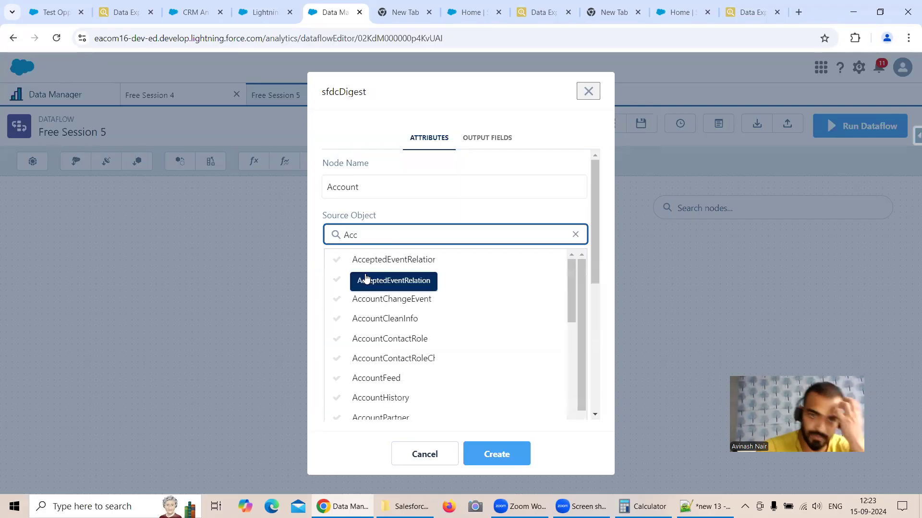
pyautogui.click(368, 278)
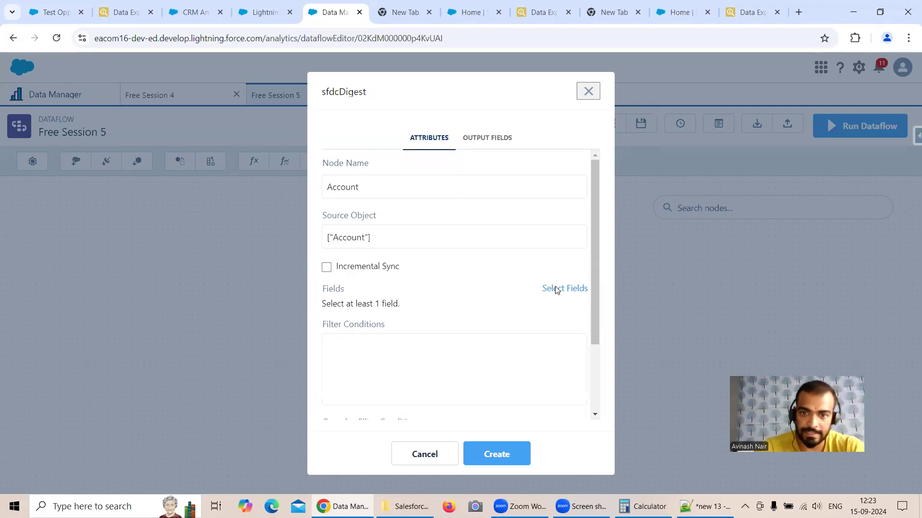
# Select the Id and Name fields for the Account digest node and create the node.
pyautogui.click(554, 288)
pyautogui.click(418, 309)
pyautogui.write('Id')
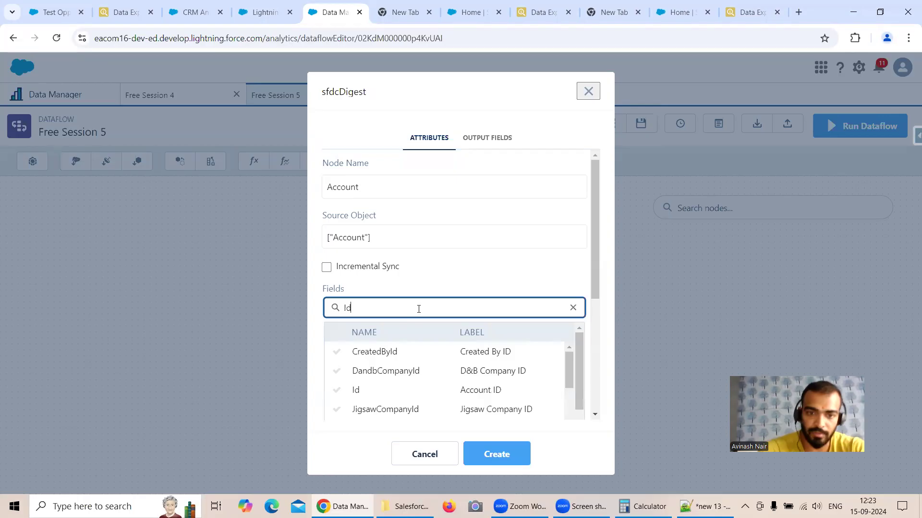
pyautogui.click(356, 390)
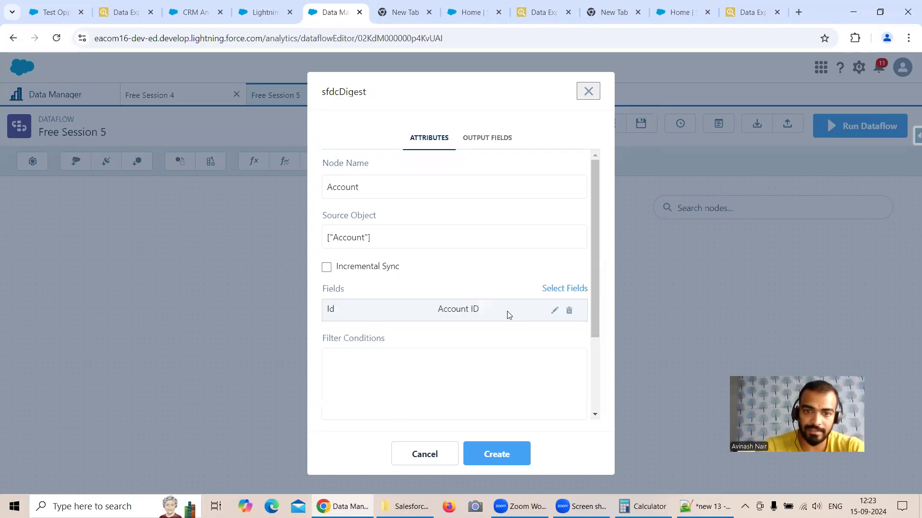
pyautogui.click(563, 288)
pyautogui.click(408, 303)
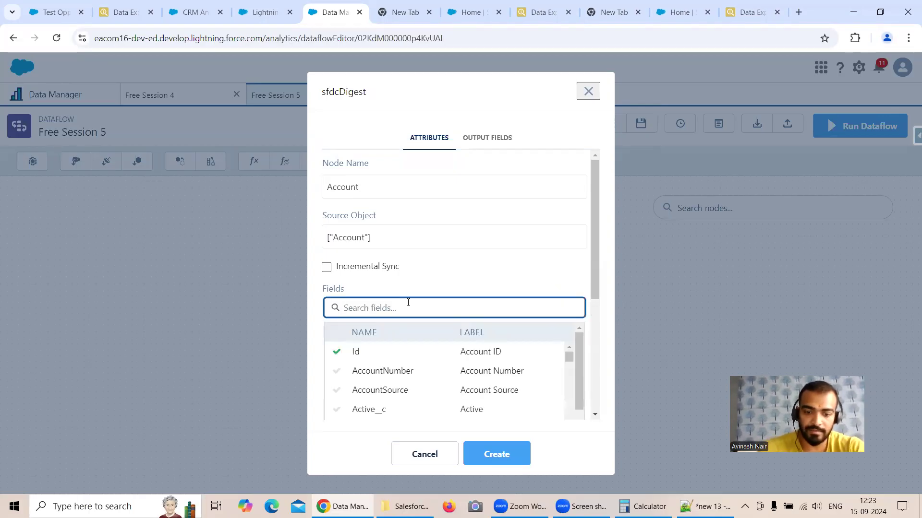
pyautogui.write('Name')
pyautogui.click(366, 352)
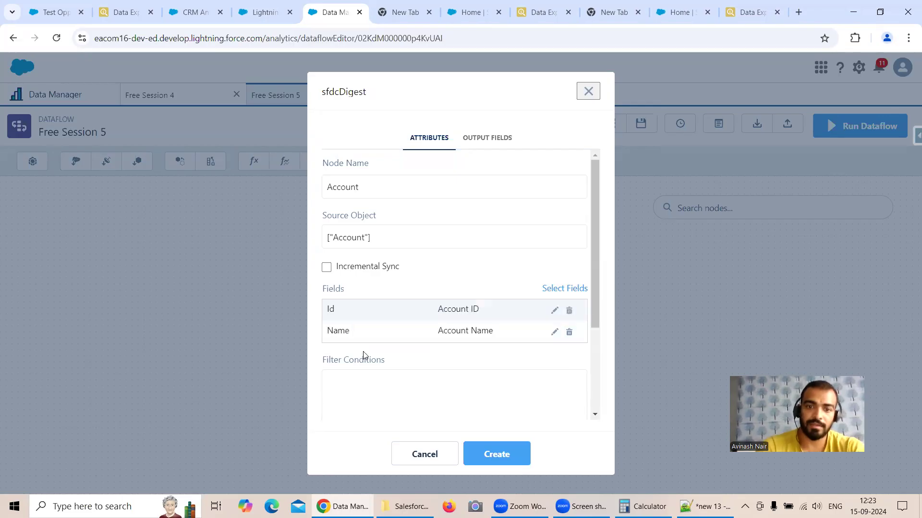
pyautogui.click(492, 452)
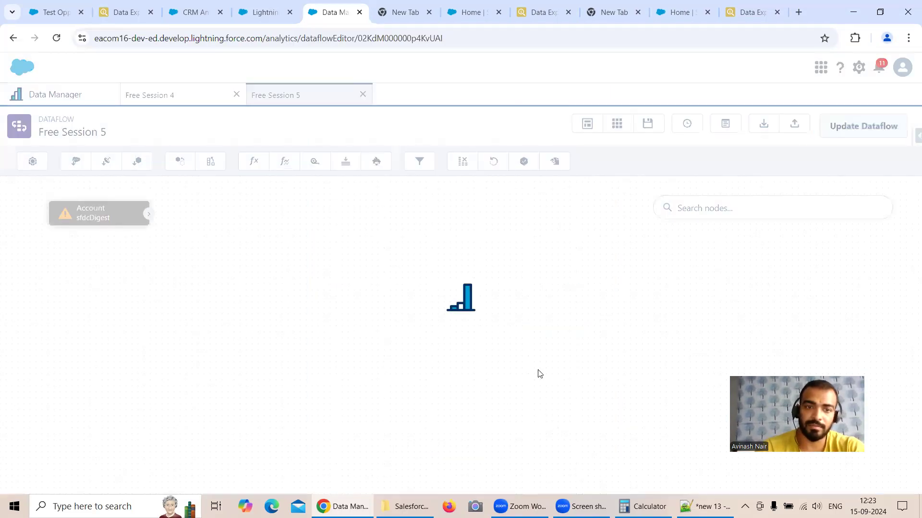
# Start an sfdcDigest node named Opportunity in the dataflow, with Opportunity as its source object.
pyautogui.click(76, 162)
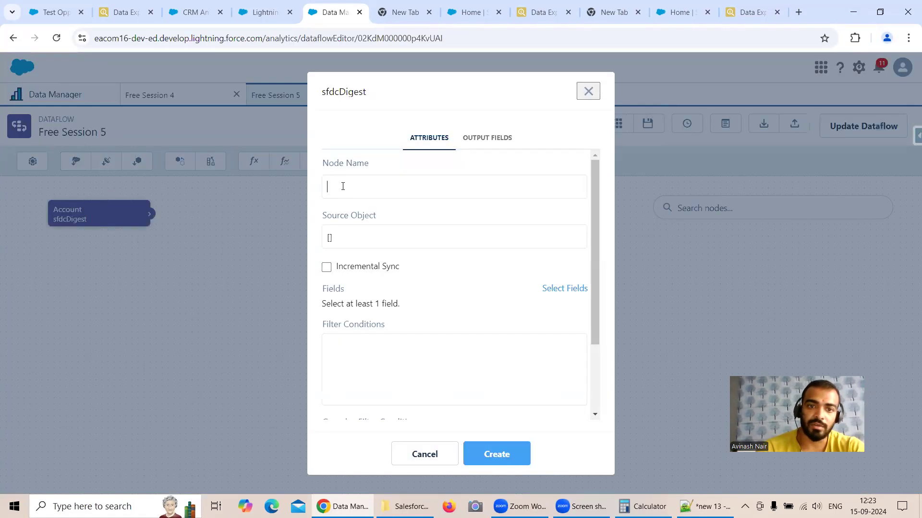
pyautogui.write('Opportunity')
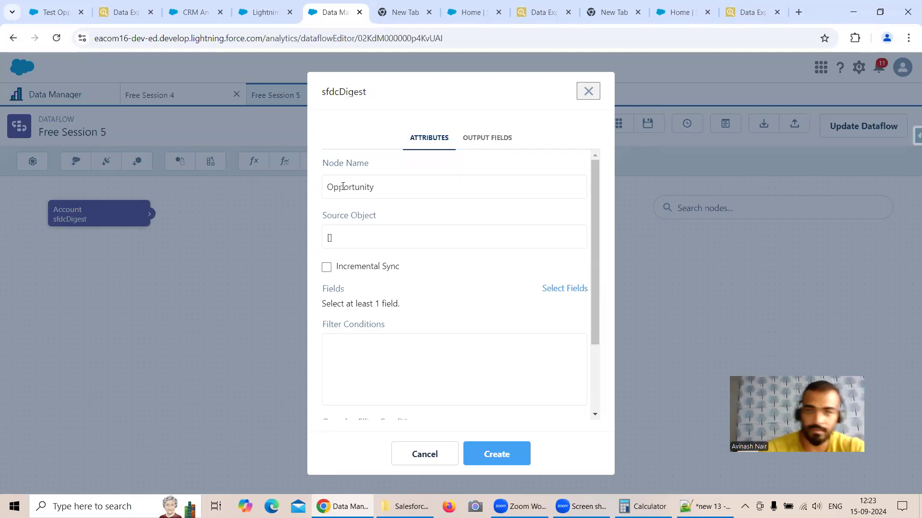
pyautogui.click(372, 238)
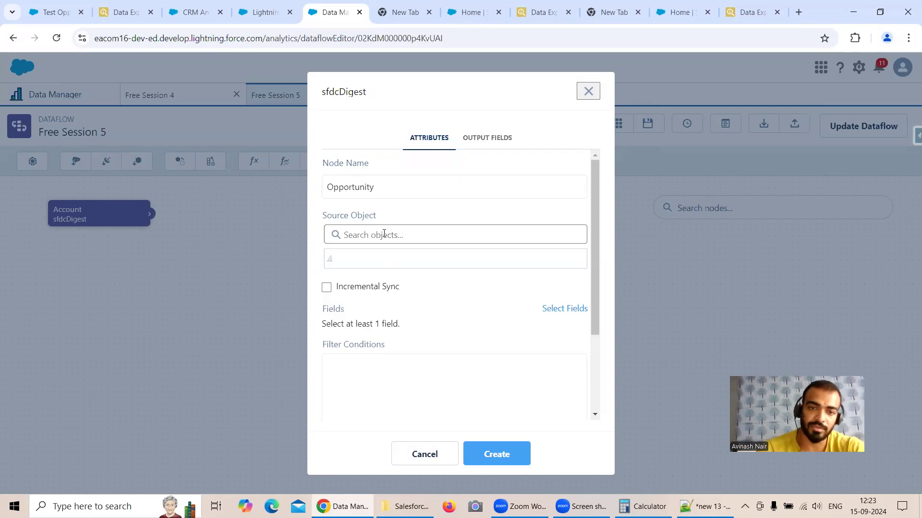
pyautogui.click(384, 235)
pyautogui.write('Opp')
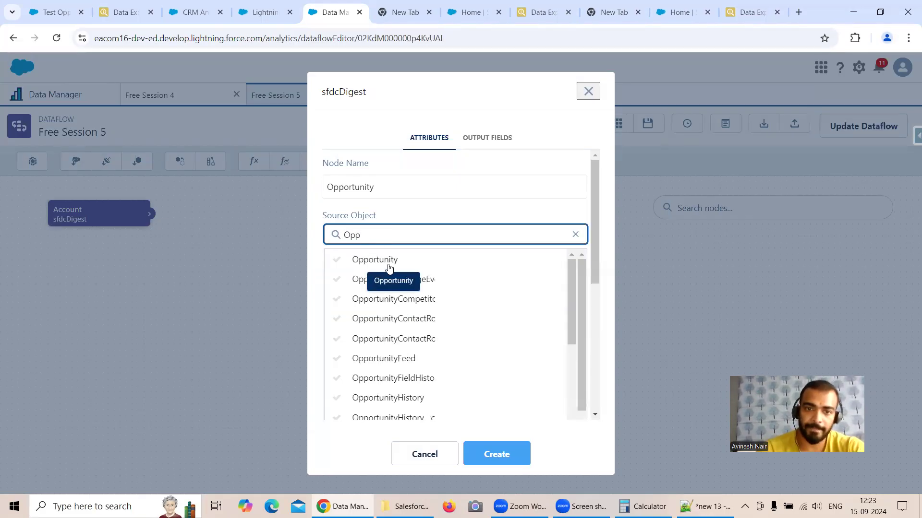
pyautogui.click(389, 261)
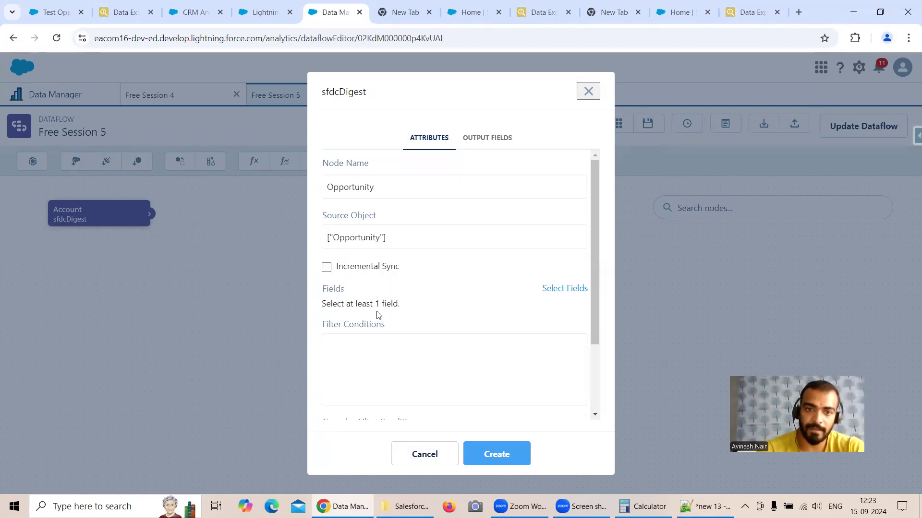
# Select the AccountId and Id fields for the Opportunity digest node.
pyautogui.click(572, 290)
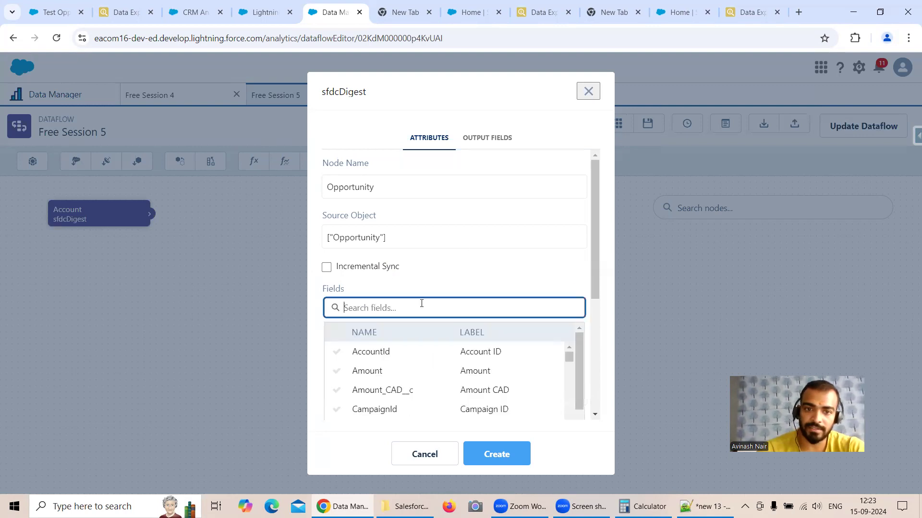
pyautogui.write('Id')
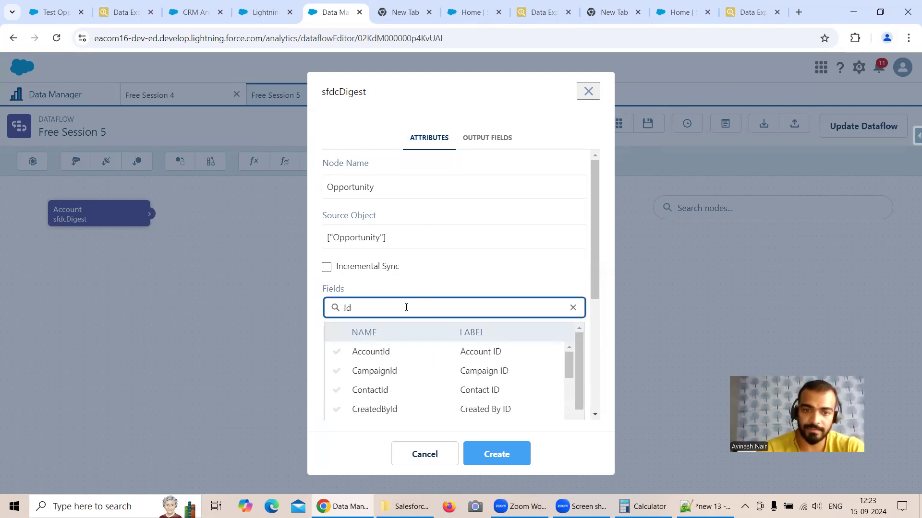
pyautogui.click(383, 353)
pyautogui.click(565, 289)
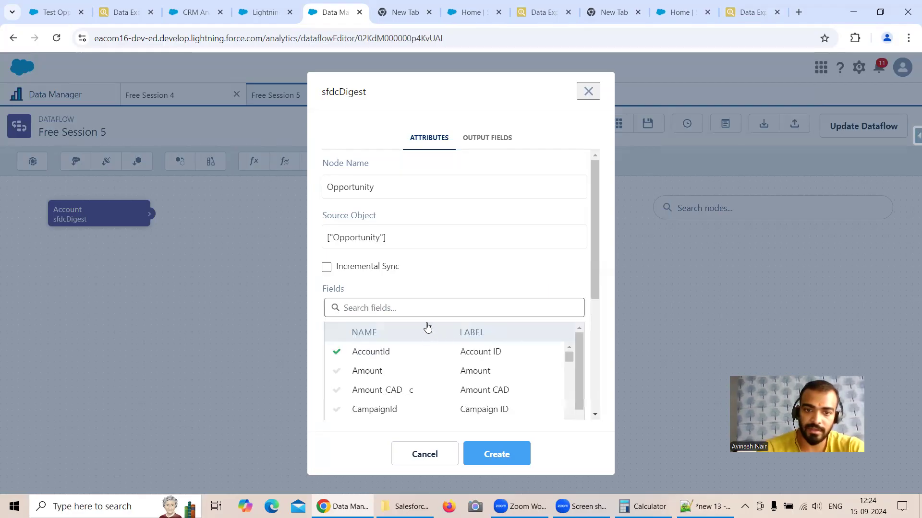
pyautogui.write('Id')
pyautogui.scroll(-3, 432, 365)
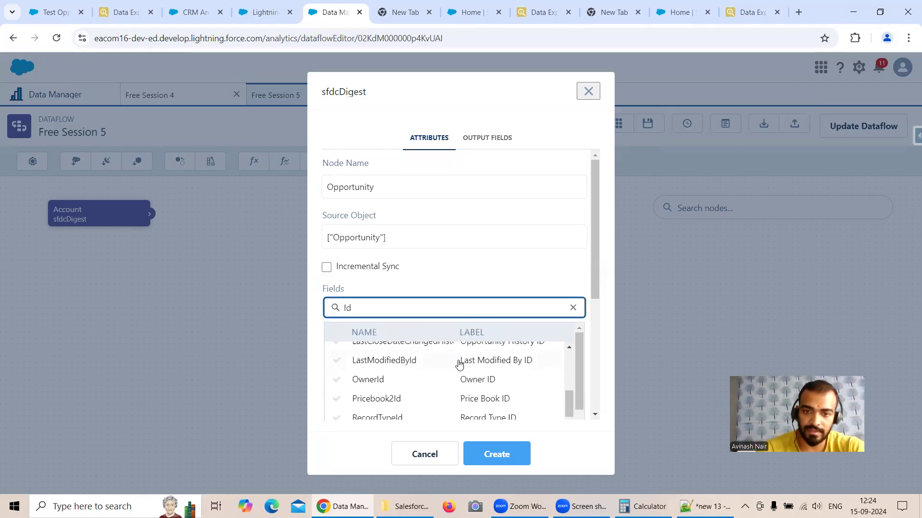
pyautogui.scroll(5, 523, 391)
pyautogui.scroll(-3, 522, 390)
pyautogui.click(488, 366)
# Add the Name and StageName fields to the Opportunity digest node and create the node.
pyautogui.click(552, 289)
pyautogui.click(409, 307)
pyautogui.write('Nam')
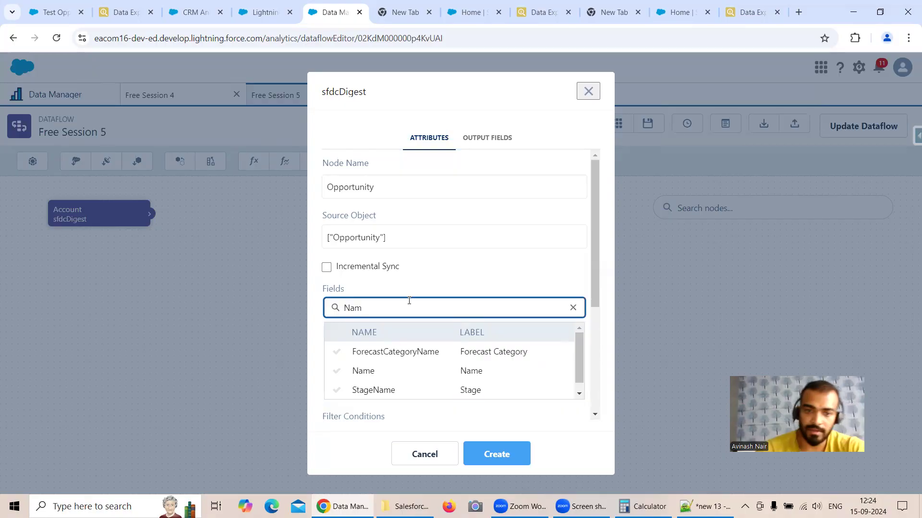
pyautogui.click(374, 370)
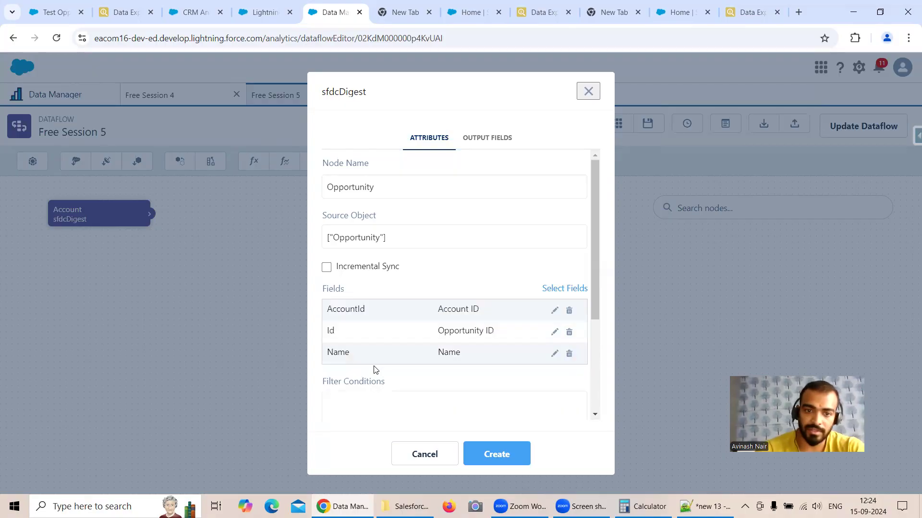
pyautogui.click(572, 289)
pyautogui.click(430, 306)
pyautogui.write('Sta')
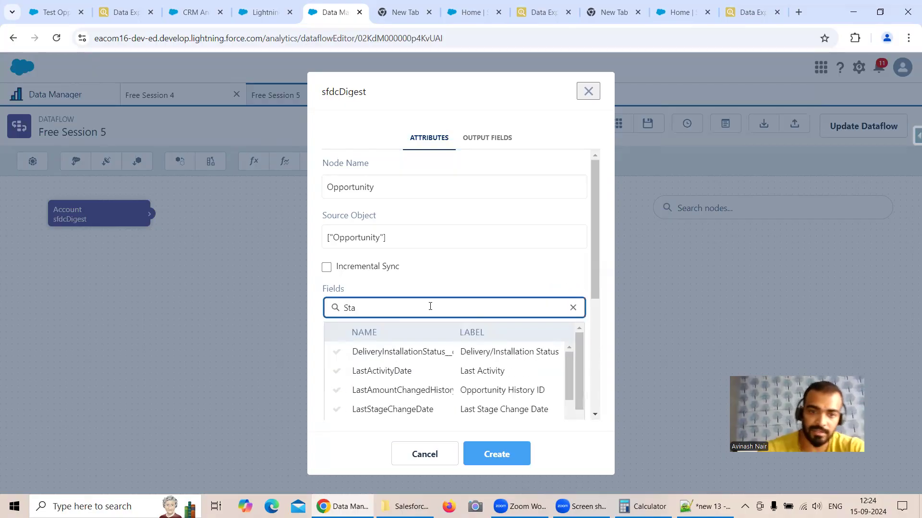
pyautogui.write('ge')
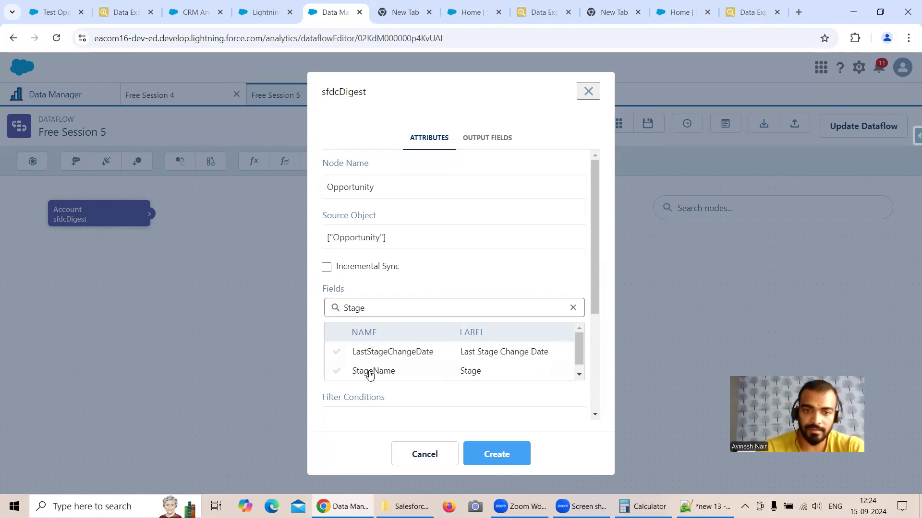
pyautogui.click(367, 372)
pyautogui.click(496, 454)
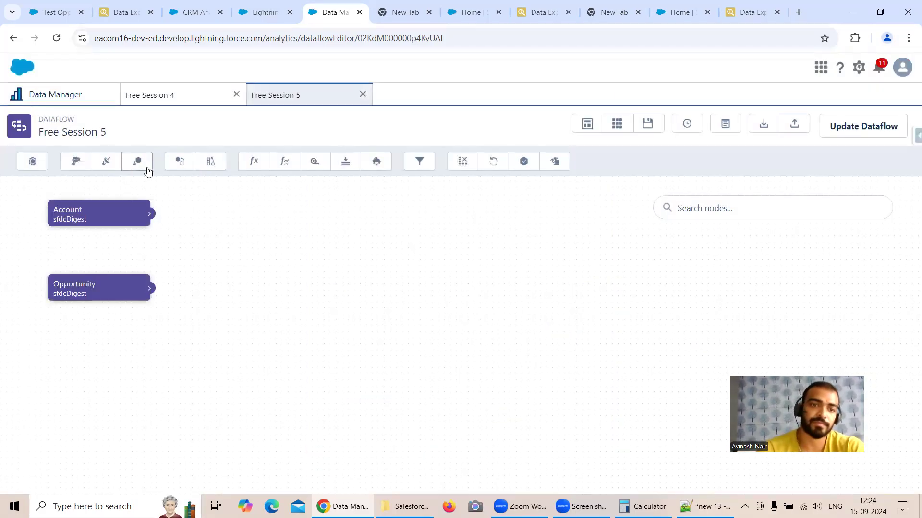
# Start an augment node named Augment_Opp_Account, with Opportunity as its left source.
pyautogui.click(208, 164)
pyautogui.write('Augment_Opp')
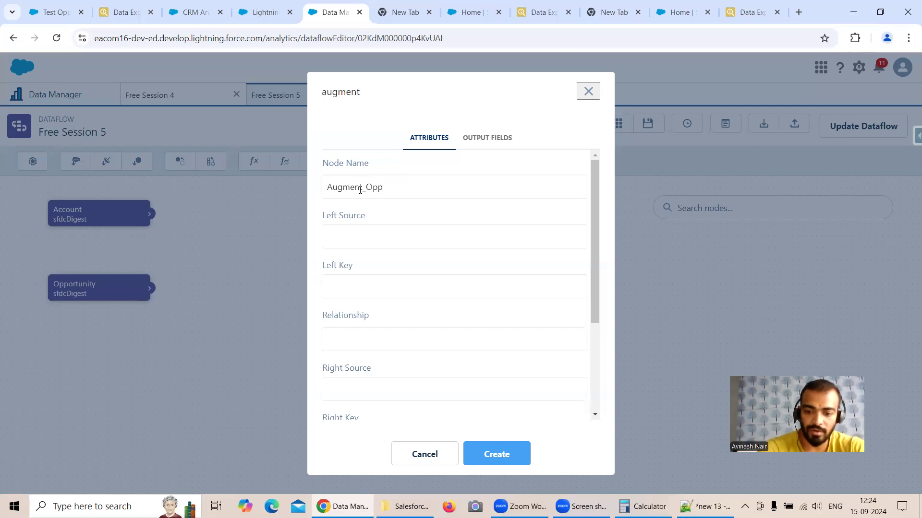
pyautogui.write('_Account')
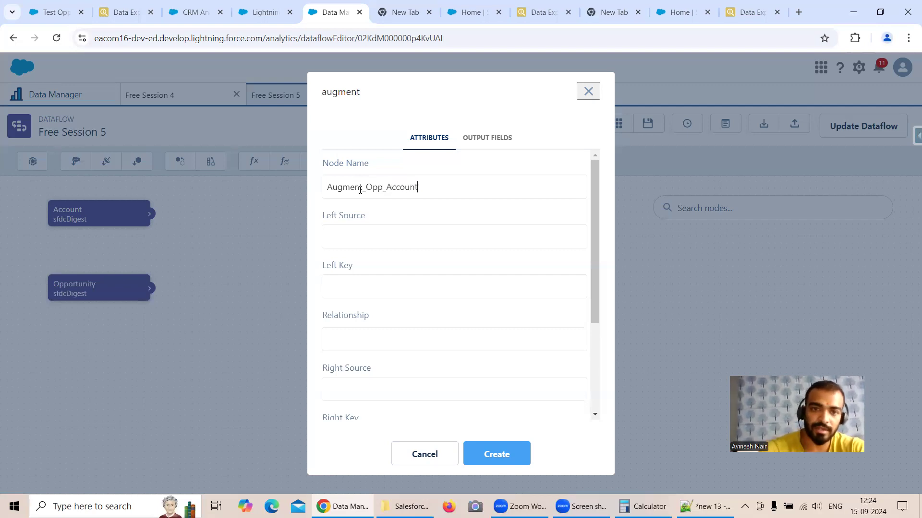
pyautogui.click(362, 240)
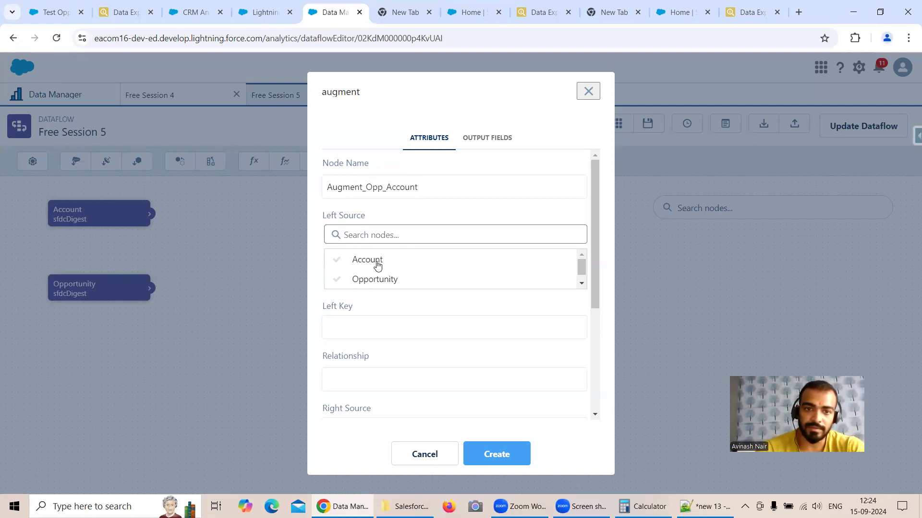
pyautogui.click(388, 283)
pyautogui.click(386, 279)
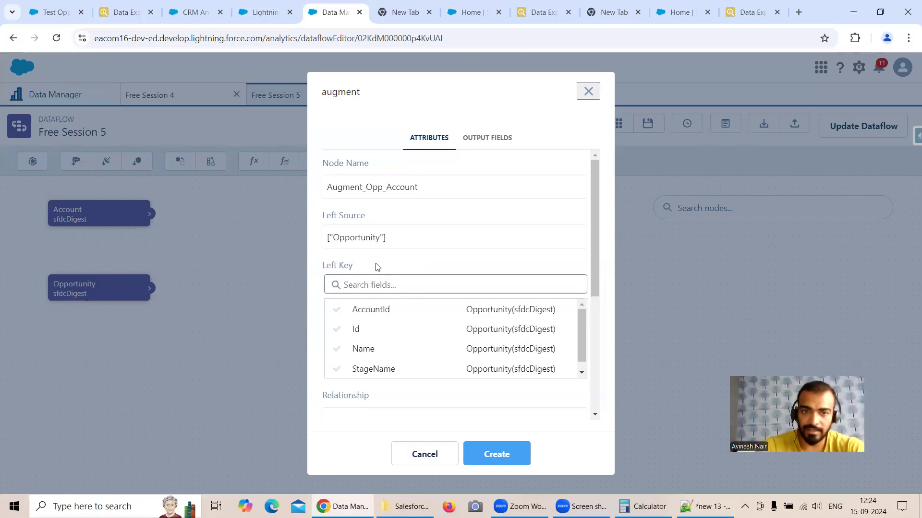
pyautogui.click(377, 267)
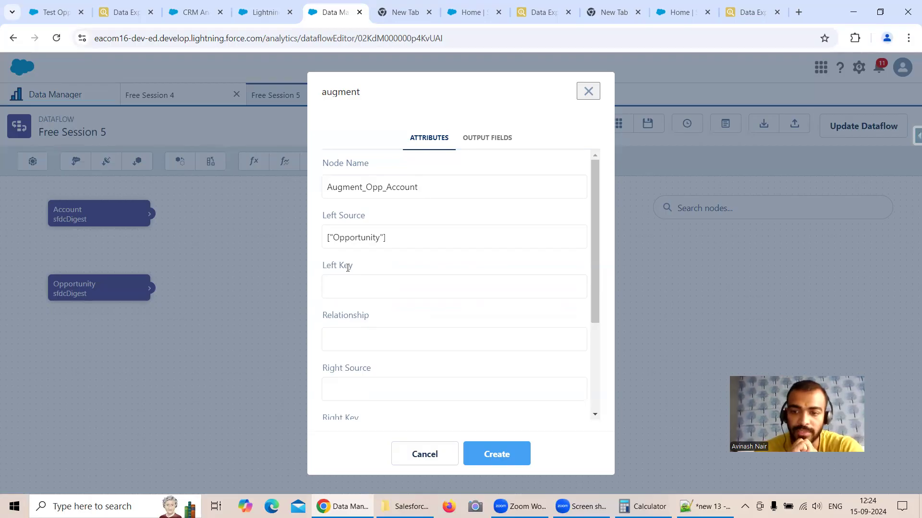
# Examine the AccountId column in the Data Export results and view the first opportunity's account record in Salesforce in a separate tab.
pyautogui.click(136, 6)
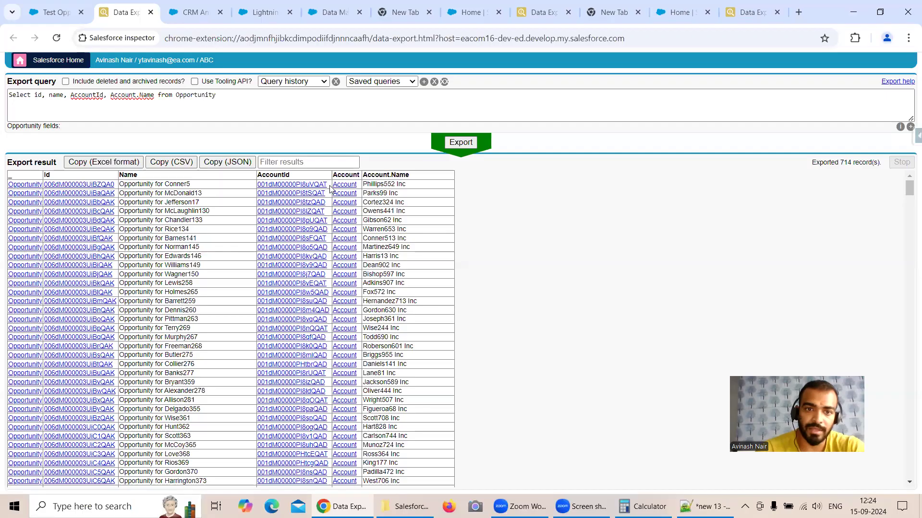
pyautogui.moveTo(330, 185); pyautogui.dragTo(261, 188)
pyautogui.click(305, 126)
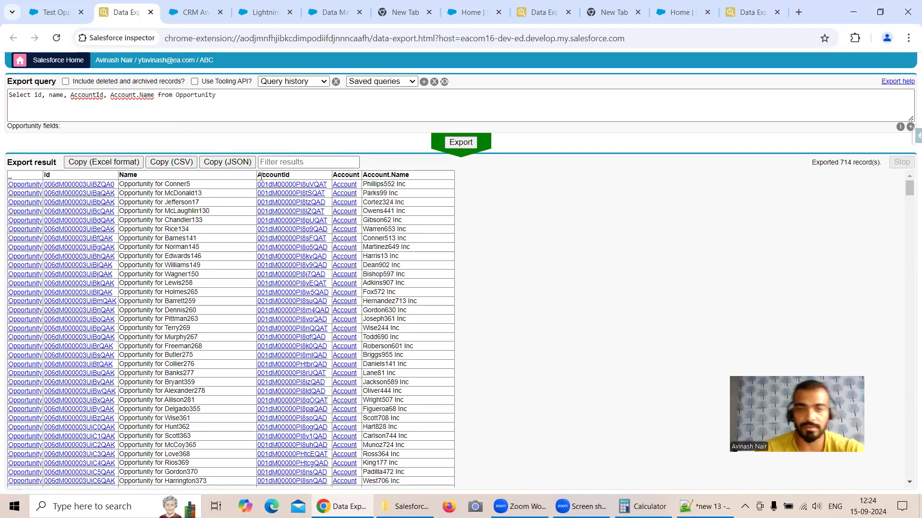
pyautogui.click(281, 185)
pyautogui.rightClick(284, 198)
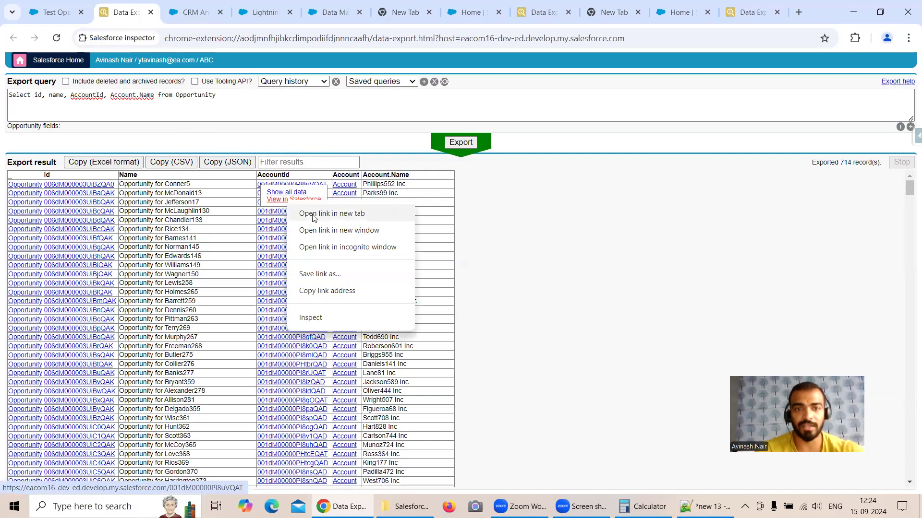
pyautogui.click(309, 214)
pyautogui.click(173, 15)
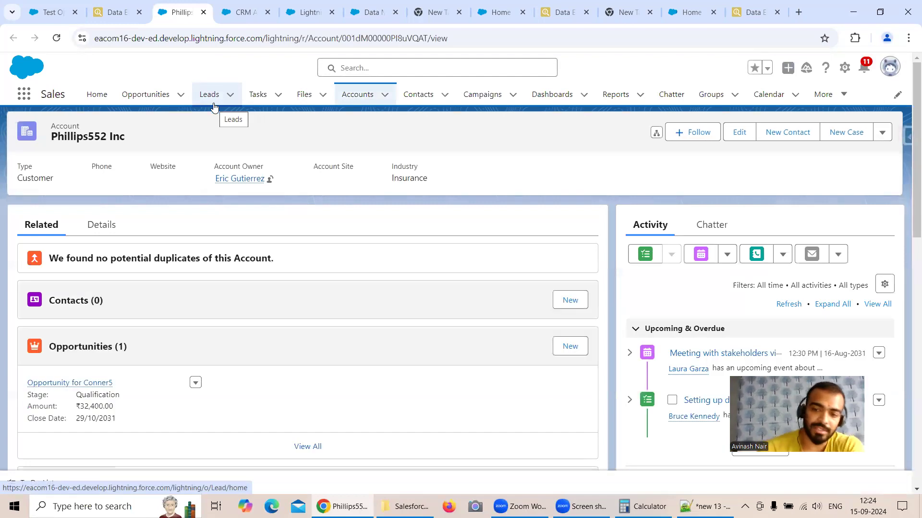
pyautogui.click(203, 12)
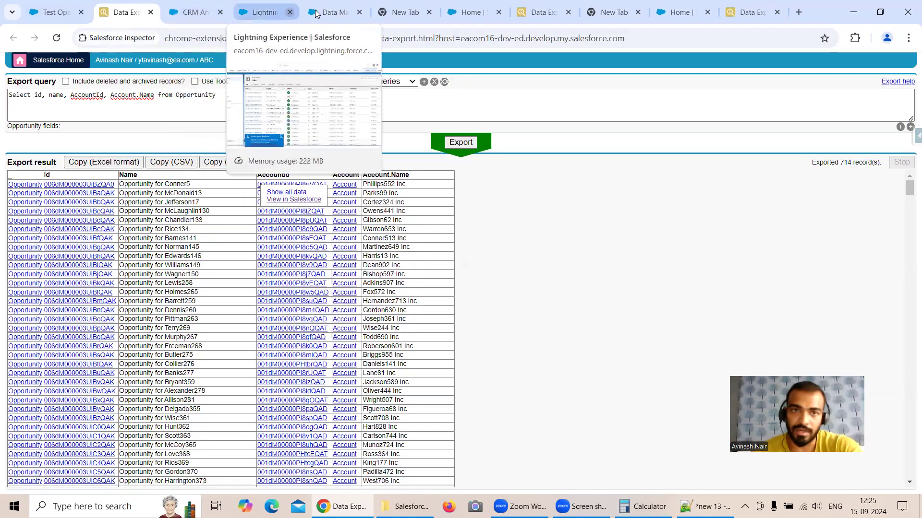
# Return to the Free Session 5 dataflow and set the augment node's left key to AccountId.
pyautogui.click(337, 13)
pyautogui.click(387, 288)
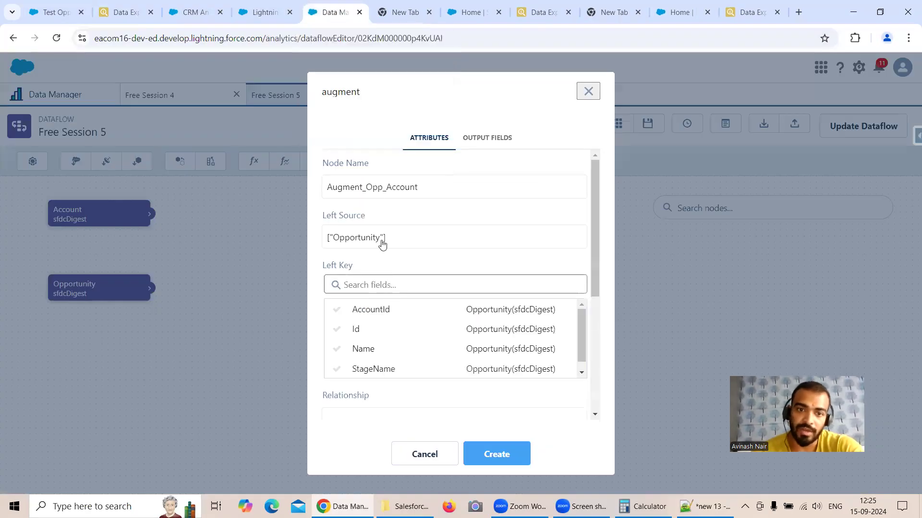
pyautogui.click(377, 310)
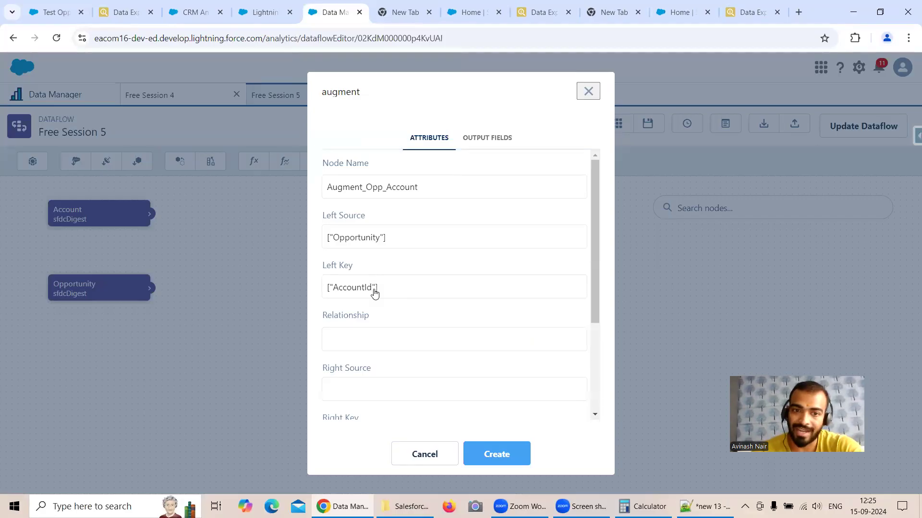
# Set the augment node's right source to Account and its right key to Id.
pyautogui.scroll(-2, 446, 259)
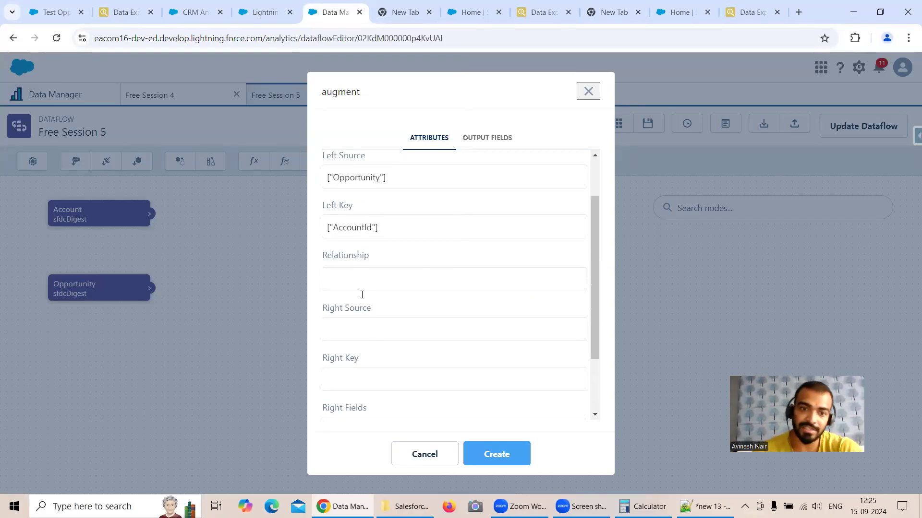
pyautogui.click(364, 331)
pyautogui.click(384, 357)
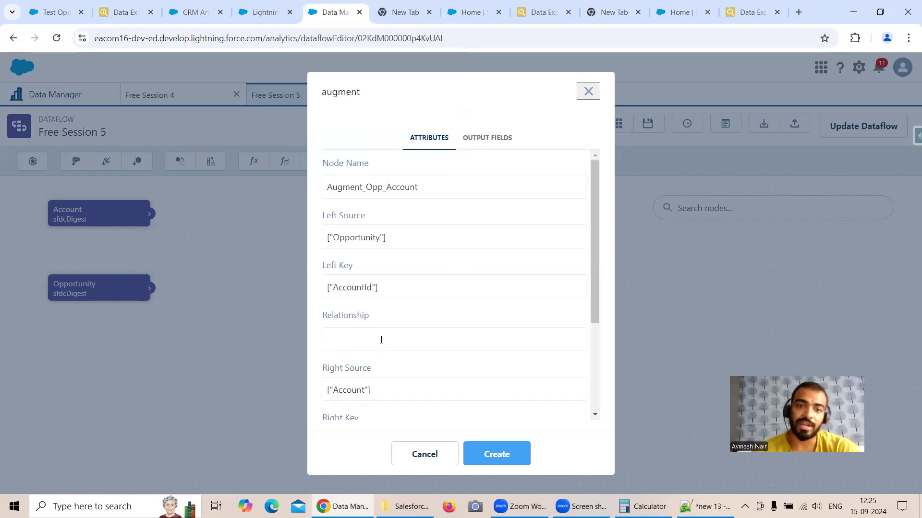
pyautogui.scroll(-3, 381, 338)
pyautogui.click(362, 320)
pyautogui.click(371, 342)
# Review the augment node's right and left key choices and enter Account as the relationship.
pyautogui.scroll(3, 353, 318)
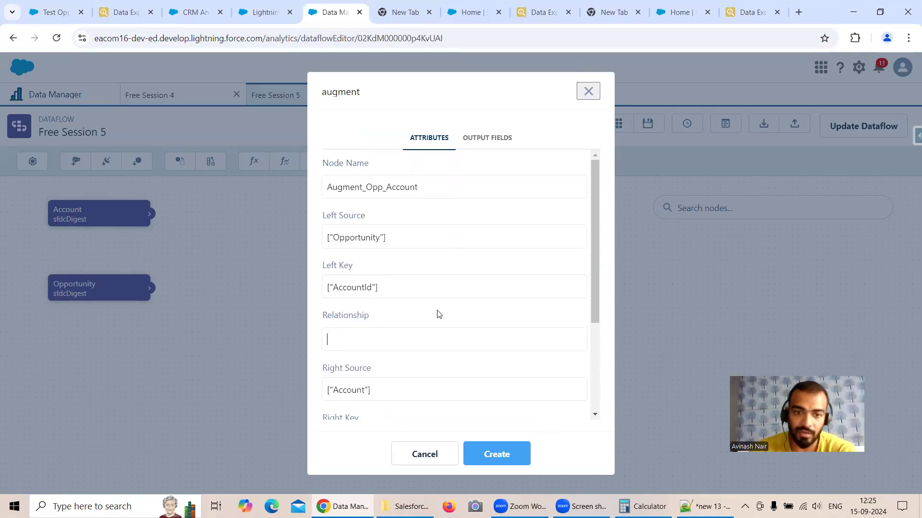
pyautogui.scroll(-3, 391, 284)
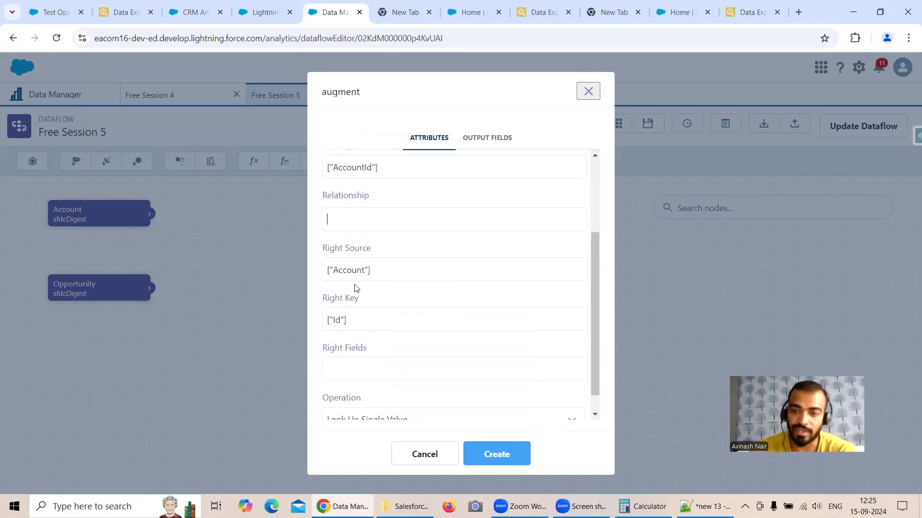
pyautogui.click(359, 321)
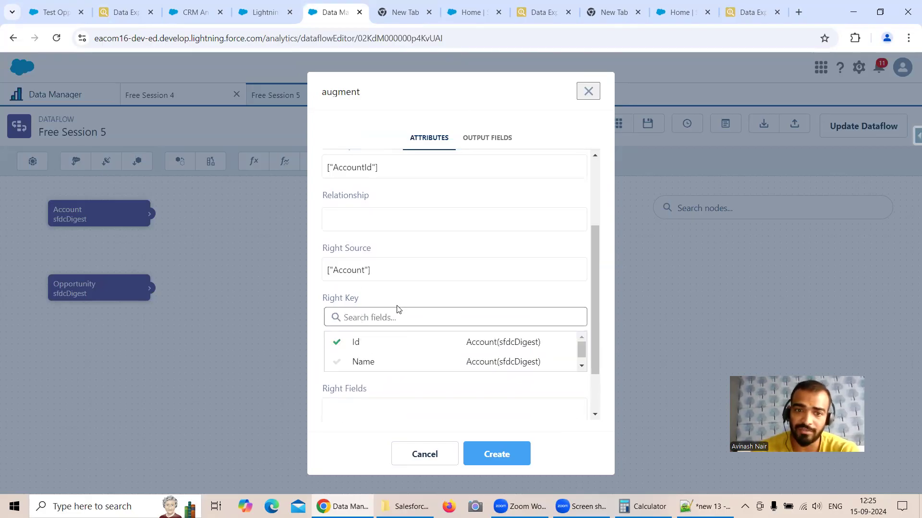
pyautogui.scroll(3, 394, 288)
pyautogui.click(387, 287)
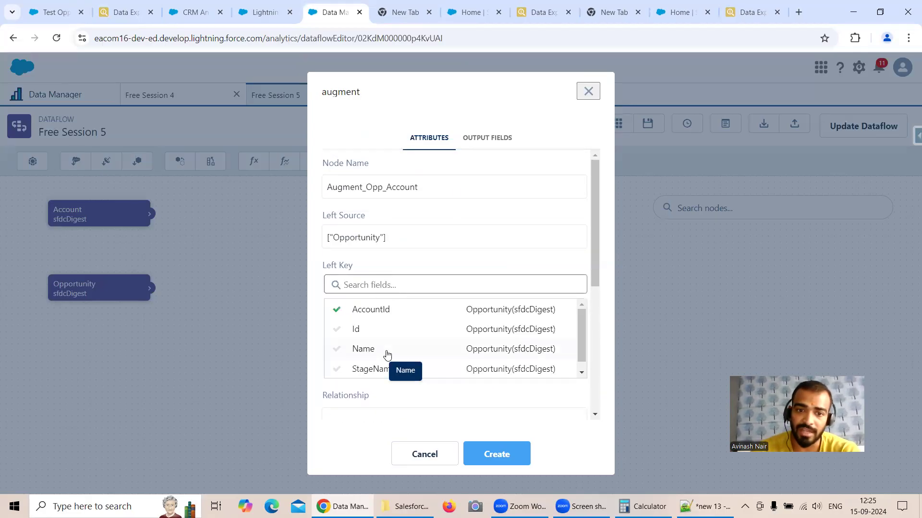
pyautogui.click(416, 264)
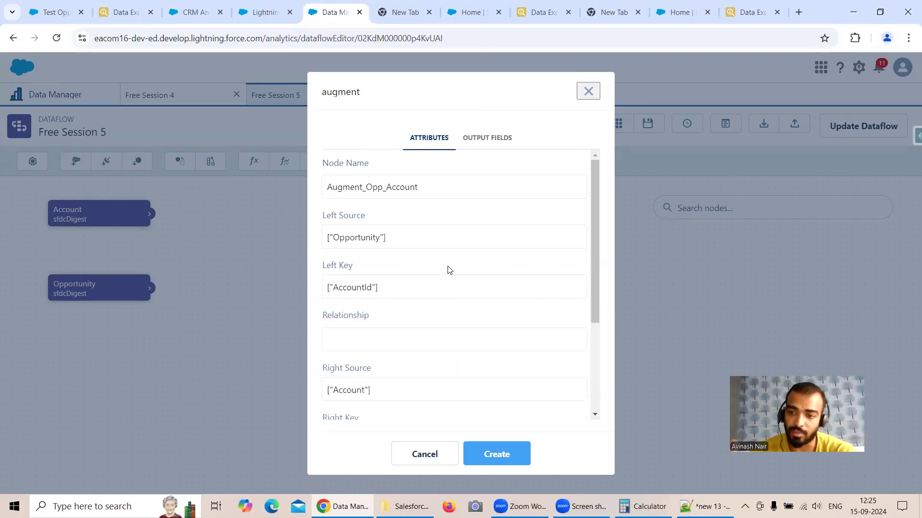
pyautogui.scroll(-3, 448, 270)
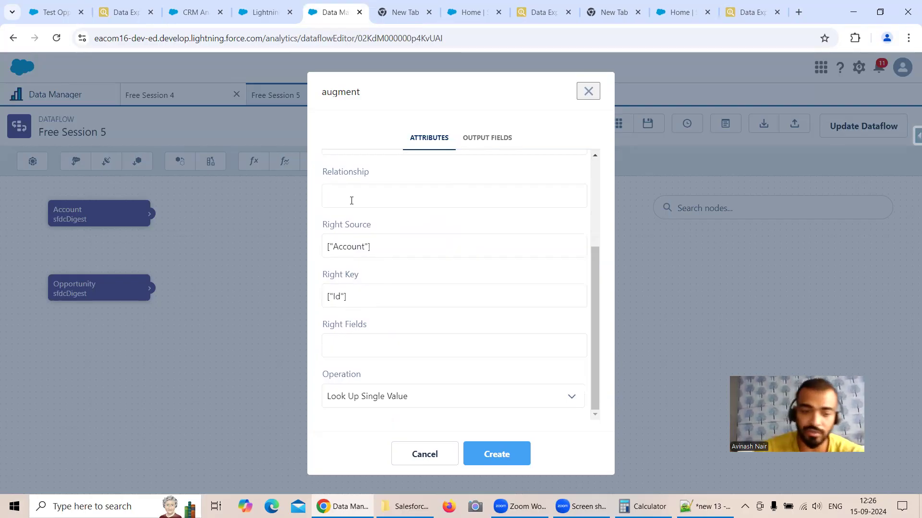
pyautogui.write('Account')
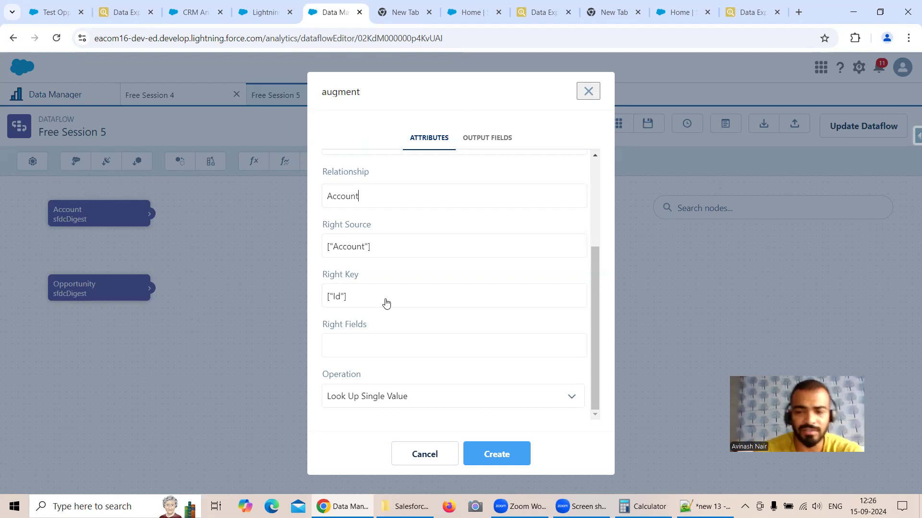
# Set the augment node's right field to Name, check it against the Account.Name export column, and create the node.
pyautogui.click(370, 348)
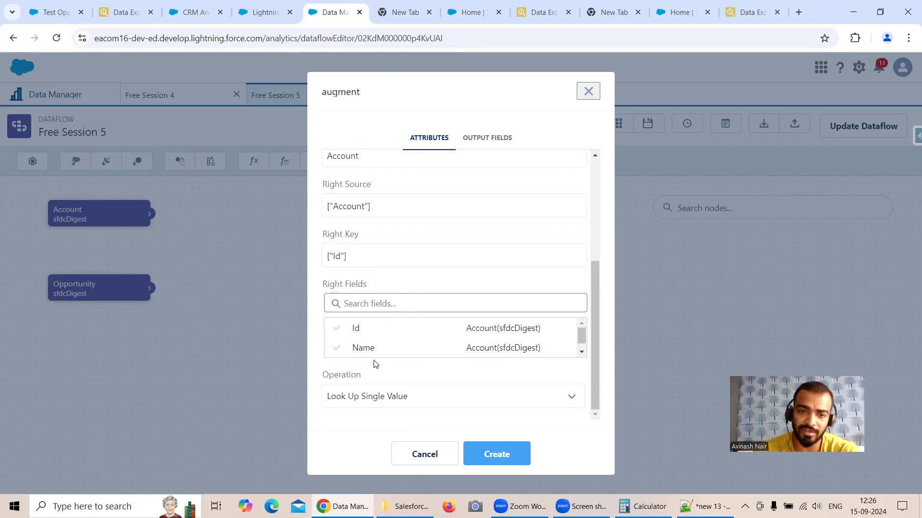
pyautogui.click(366, 348)
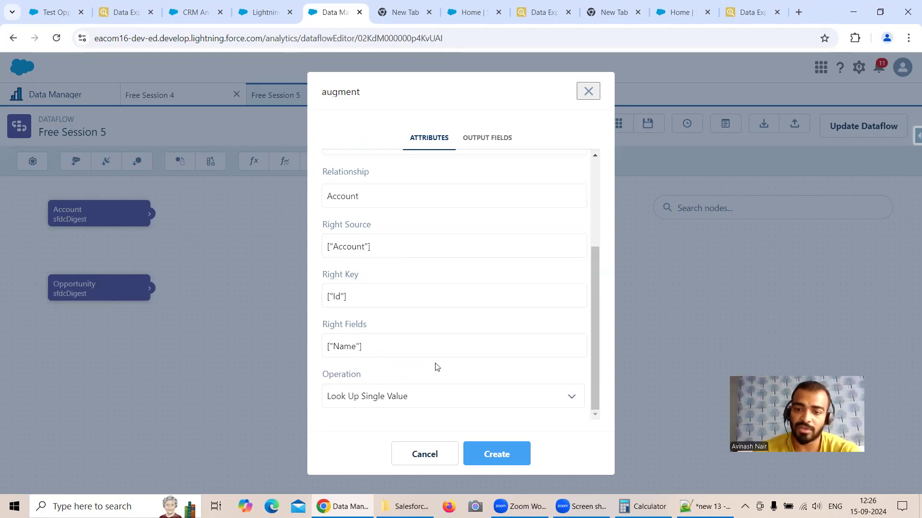
pyautogui.click(126, 12)
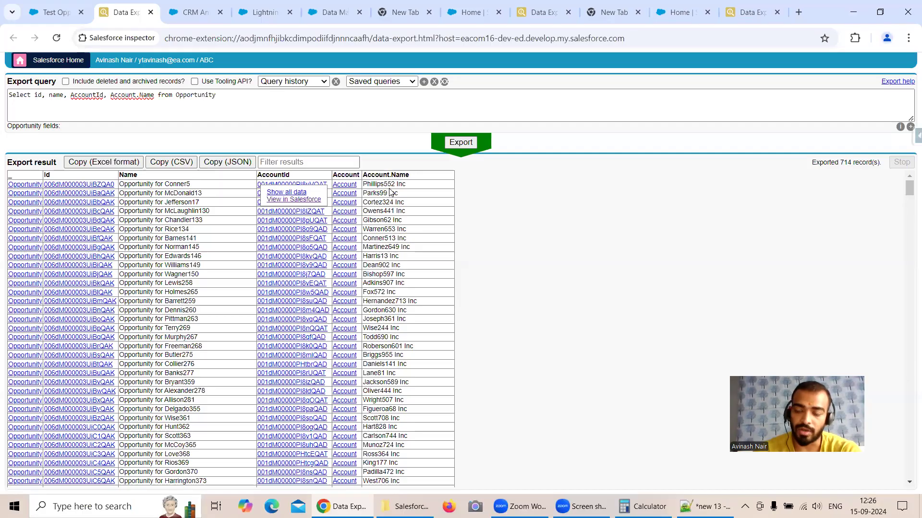
pyautogui.click(333, 13)
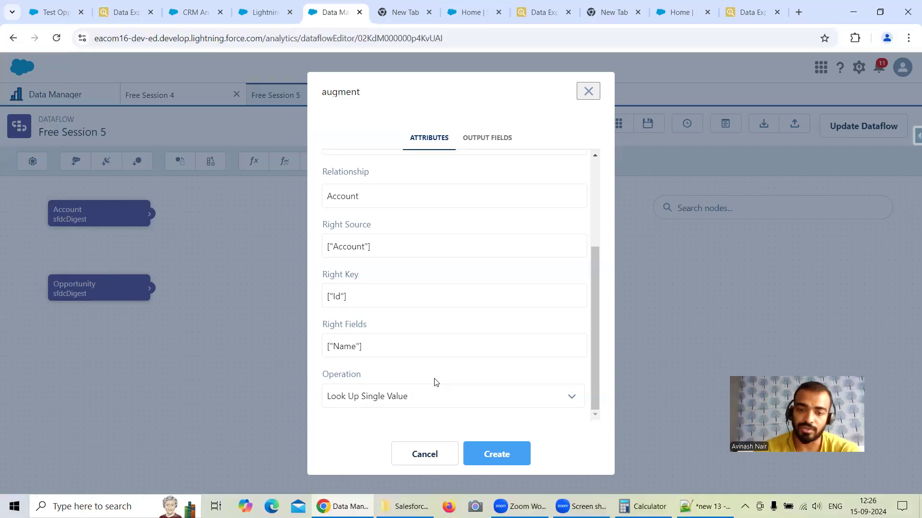
pyautogui.click(500, 454)
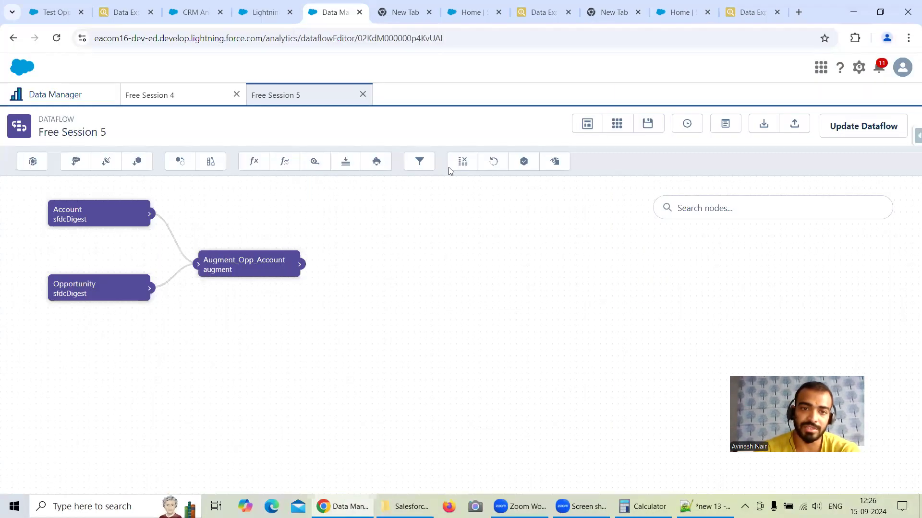
# Start a new sfdcRegister node with the node name Opp Account Dataset.
pyautogui.click(526, 163)
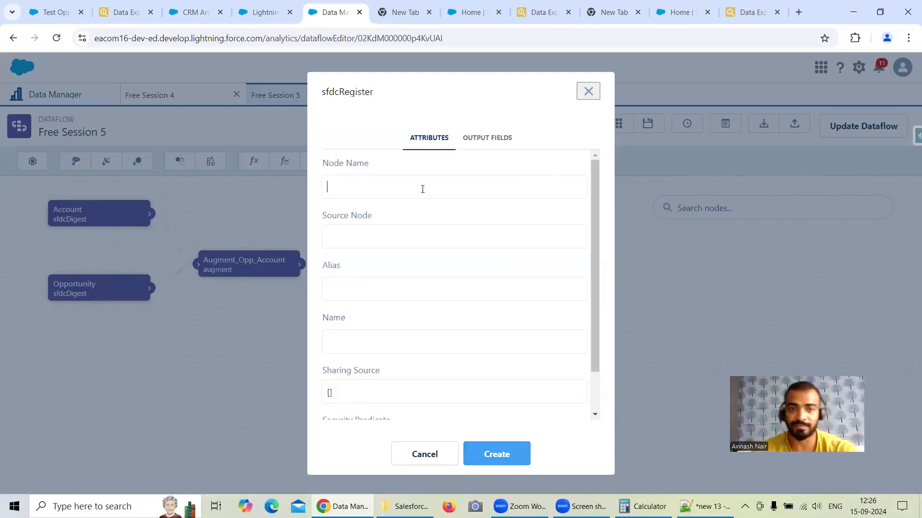
pyautogui.write('Opp')
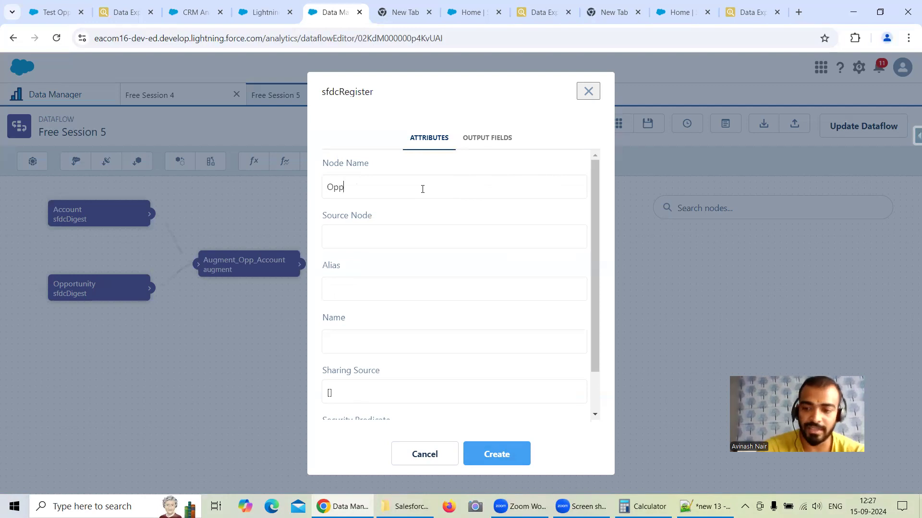
pyautogui.write(' Ac')
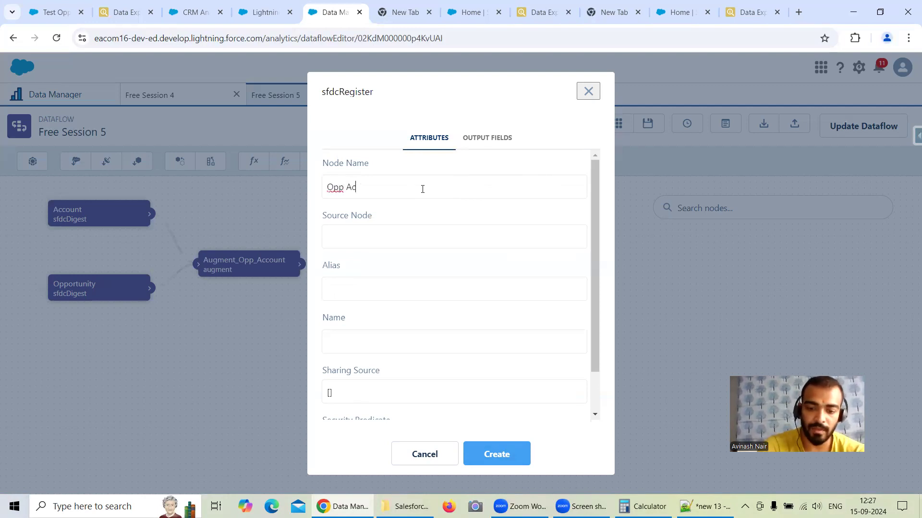
pyautogui.write('count Dataset')
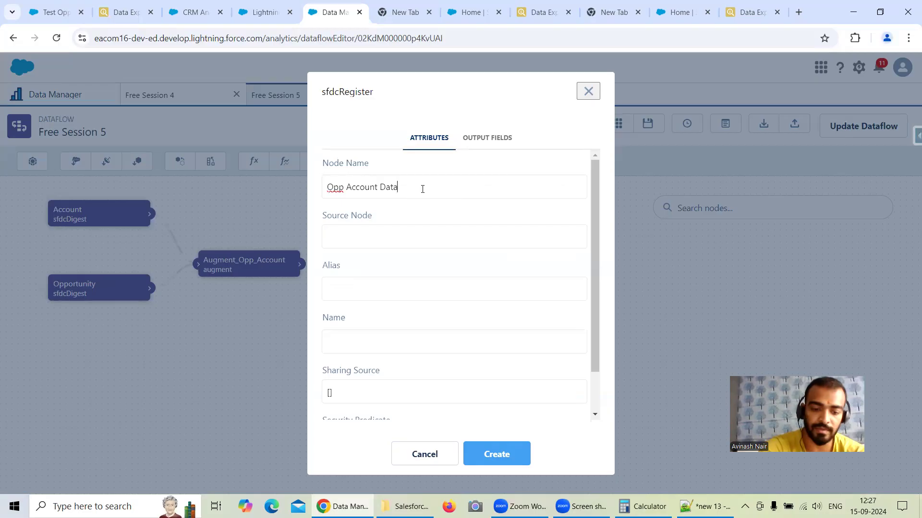
# Set the register node's dataset name to Opp Account Dataset and its alias to Opp_Account_Dataset.
pyautogui.moveTo(418, 184); pyautogui.dragTo(303, 191)
pyautogui.hotkey('ctrl', 'c')
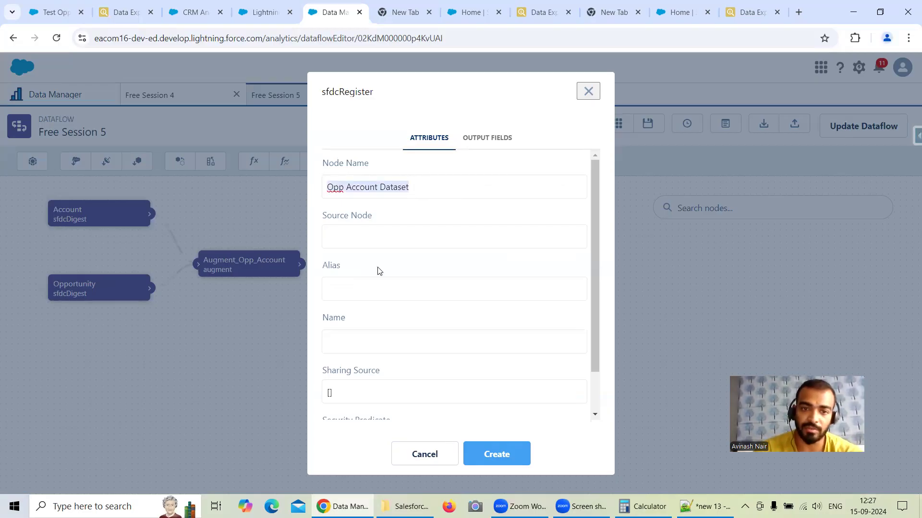
pyautogui.click(360, 290)
pyautogui.hotkey('ctrl', 'v')
pyautogui.click(372, 339)
pyautogui.hotkey('ctrl', 'v')
pyautogui.click(350, 289)
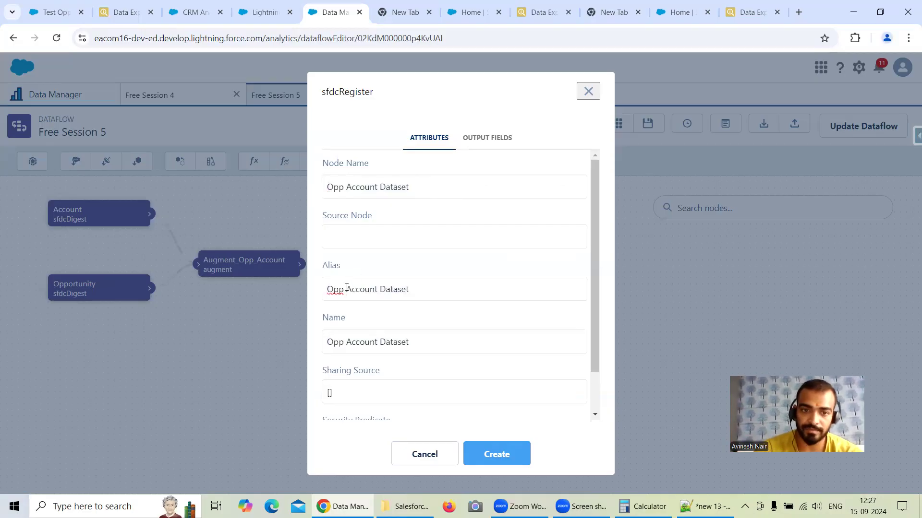
pyautogui.press('BackSpace')
pyautogui.write('_')
pyautogui.click(381, 288)
pyautogui.press('BackSpace')
pyautogui.write('_')
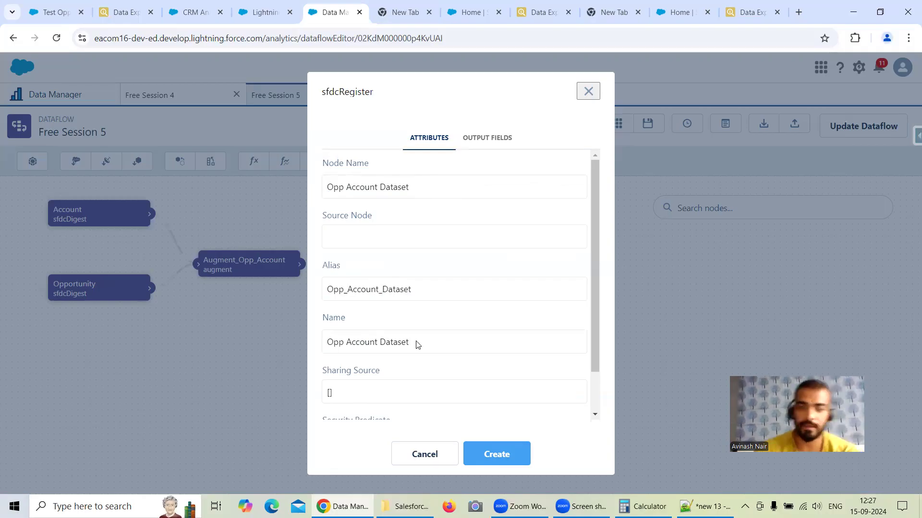
# Set the register node's source to Augment_Opp_Account and create the node.
pyautogui.click(406, 238)
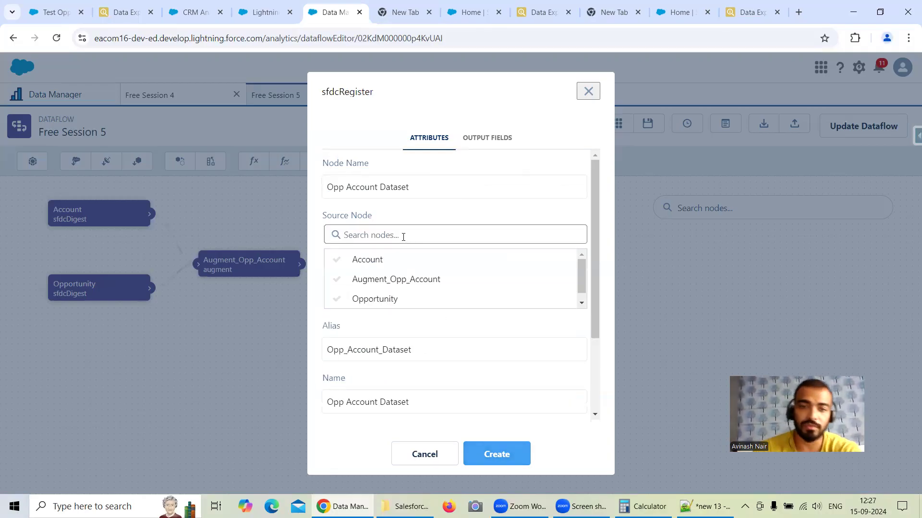
pyautogui.click(408, 280)
pyautogui.click(508, 456)
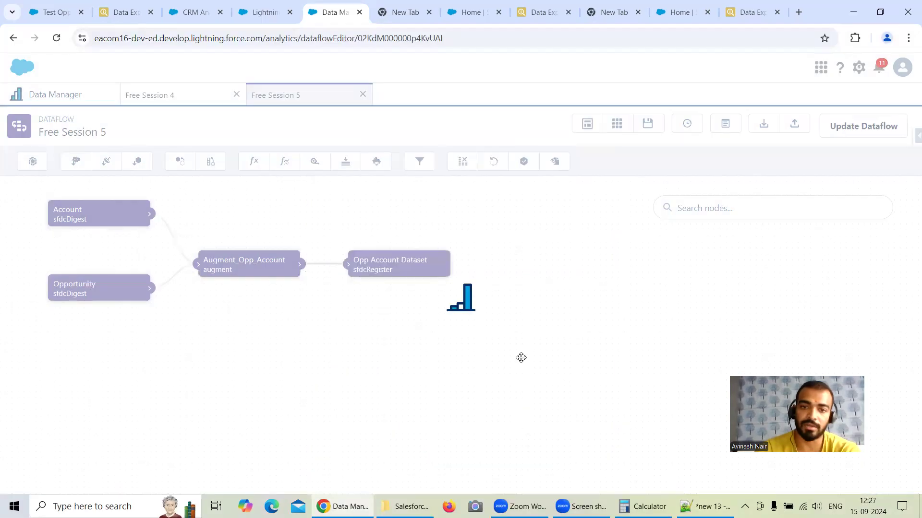
# Update and run the Free Session 5 dataflow, and check its job status in the data monitor.
pyautogui.click(840, 124)
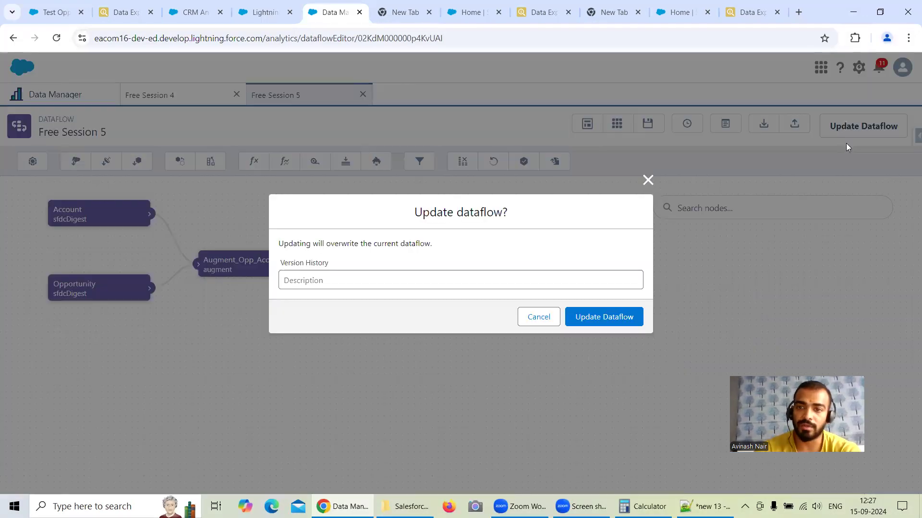
pyautogui.click(622, 317)
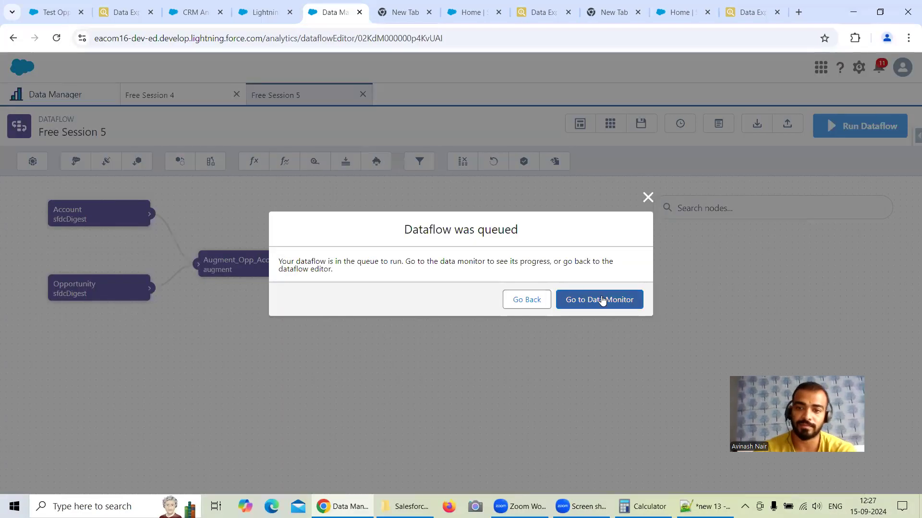
pyautogui.click(602, 300)
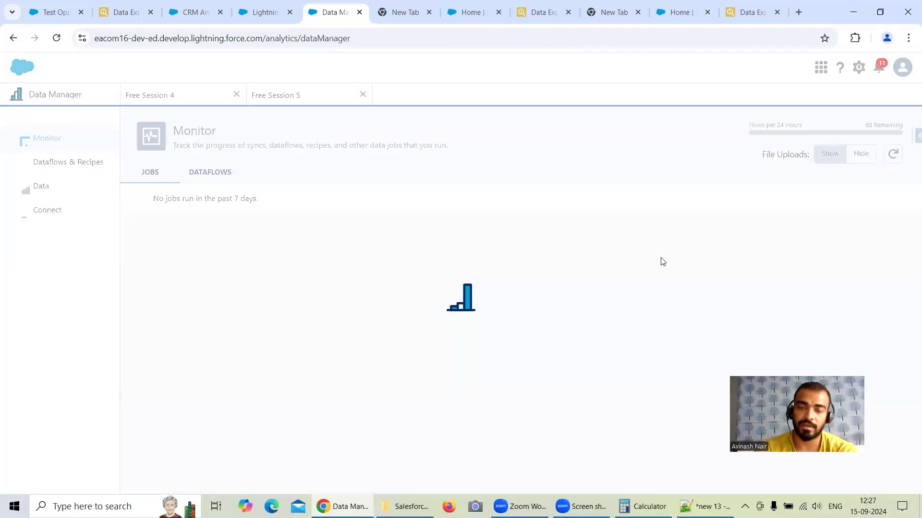
pyautogui.click(893, 154)
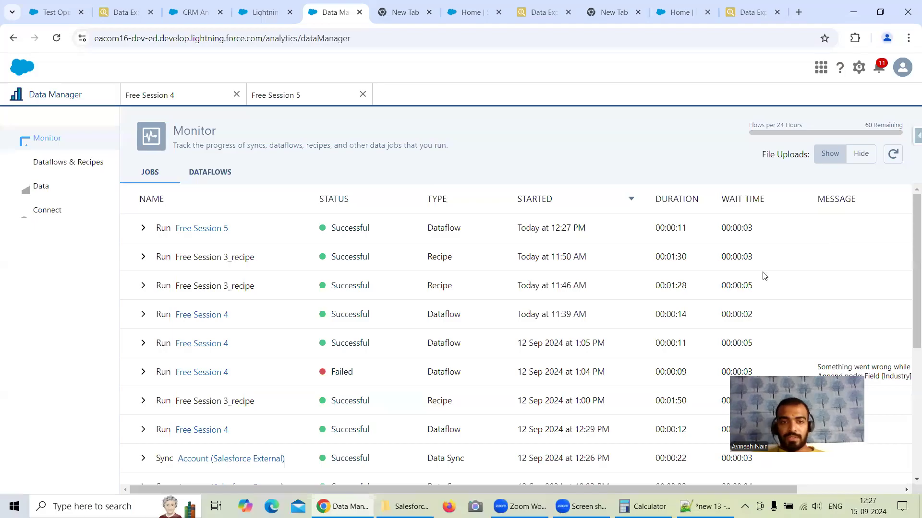
pyautogui.click(892, 154)
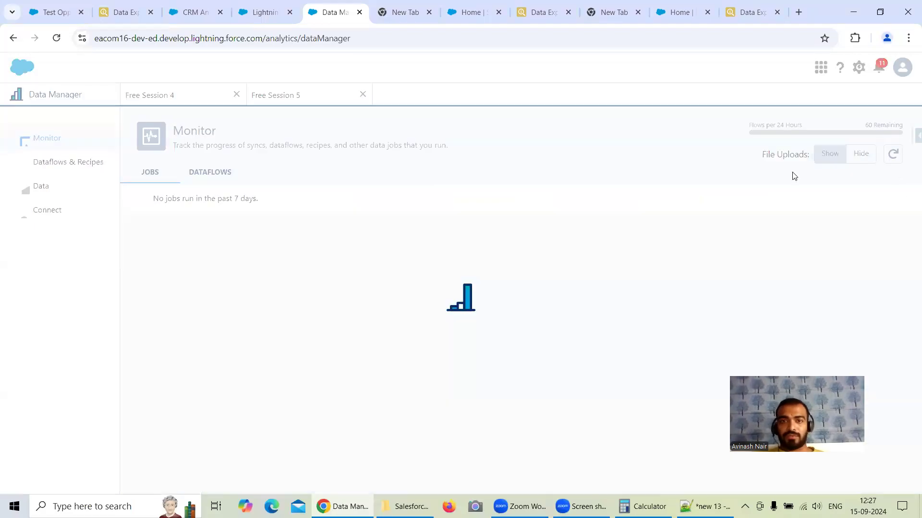
# Return to Free Session 5, close the Free Session 4 dataflow, and copy the alias from the Opp Account Dataset node.
pyautogui.click(288, 96)
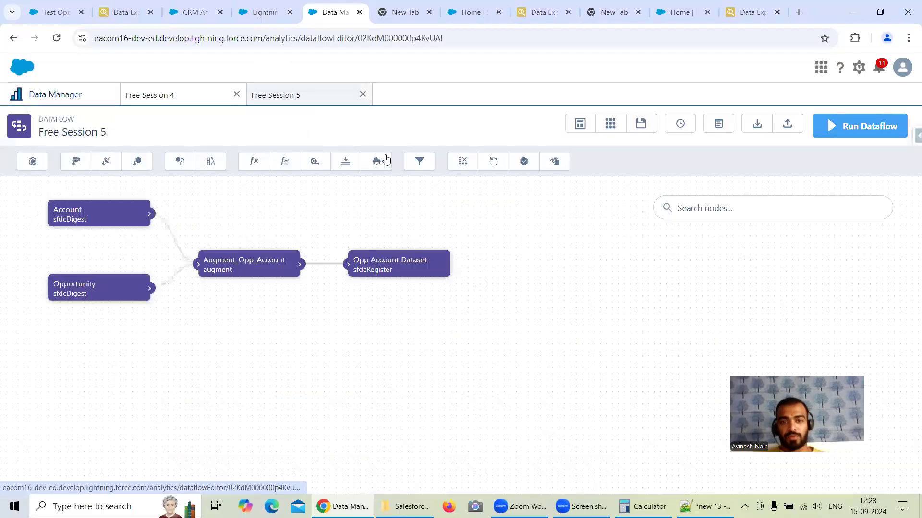
pyautogui.click(239, 96)
pyautogui.click(383, 269)
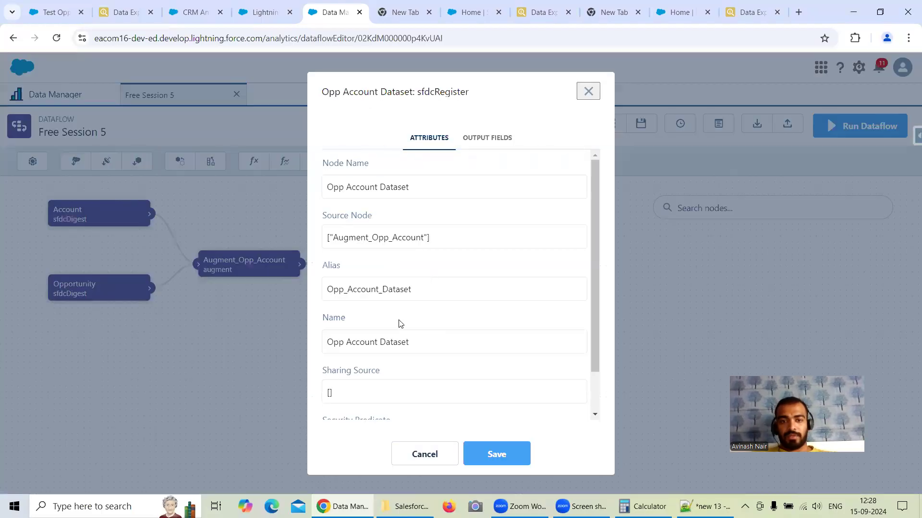
pyautogui.moveTo(413, 290); pyautogui.dragTo(326, 289)
pyautogui.hotkey('ctrl', 'c')
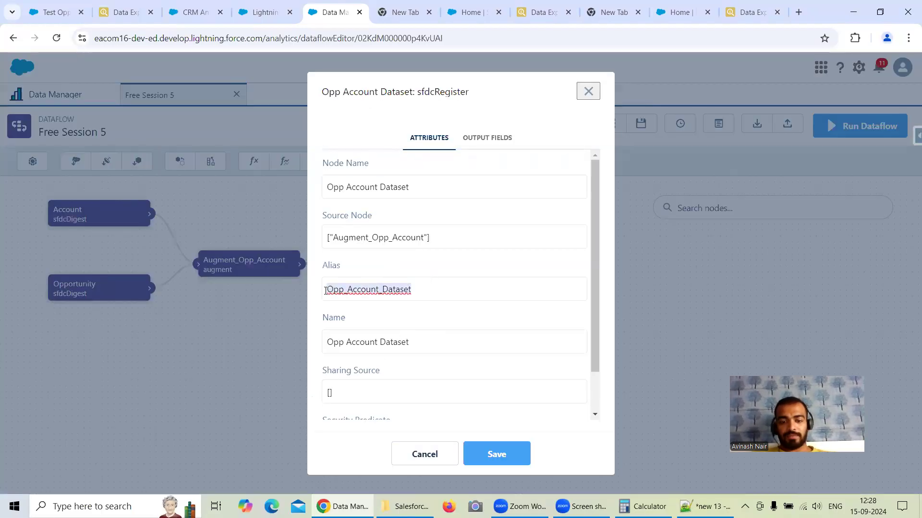
# Search Analytics Studio for Opp_Account_Dataset and open the Opp Account Dataset in a new lens.
pyautogui.click(192, 12)
pyautogui.click(206, 156)
pyautogui.hotkey('ctrl', 'v')
pyautogui.press('Return')
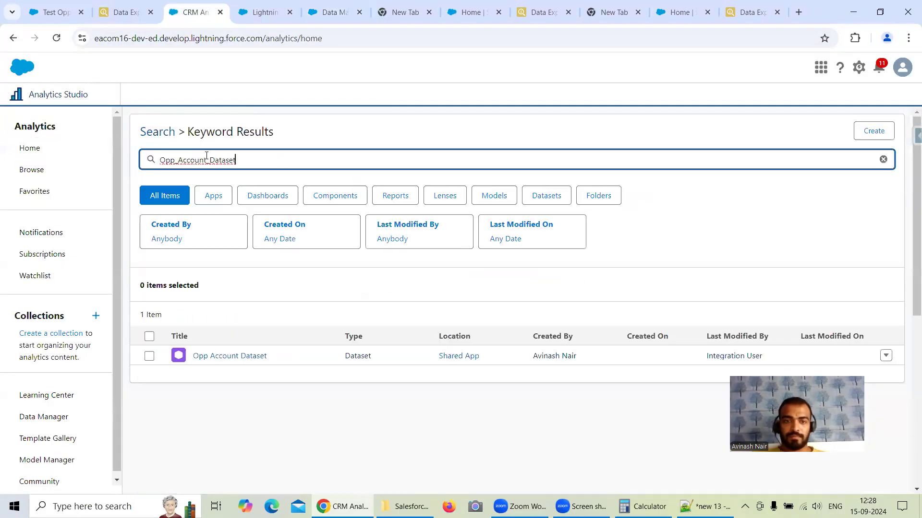
pyautogui.click(237, 356)
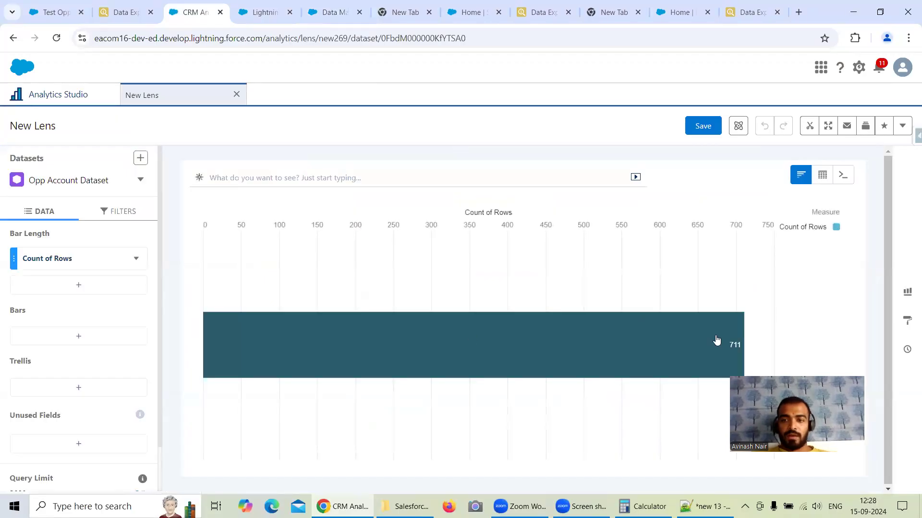
# Compare the lens's row count with the number of Opportunity records exported in Data Export.
pyautogui.moveTo(734, 351)
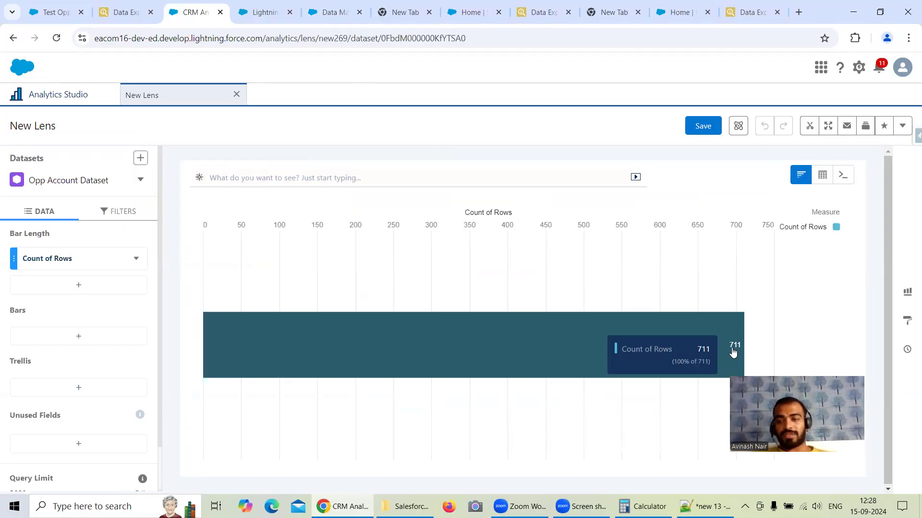
pyautogui.click(123, 13)
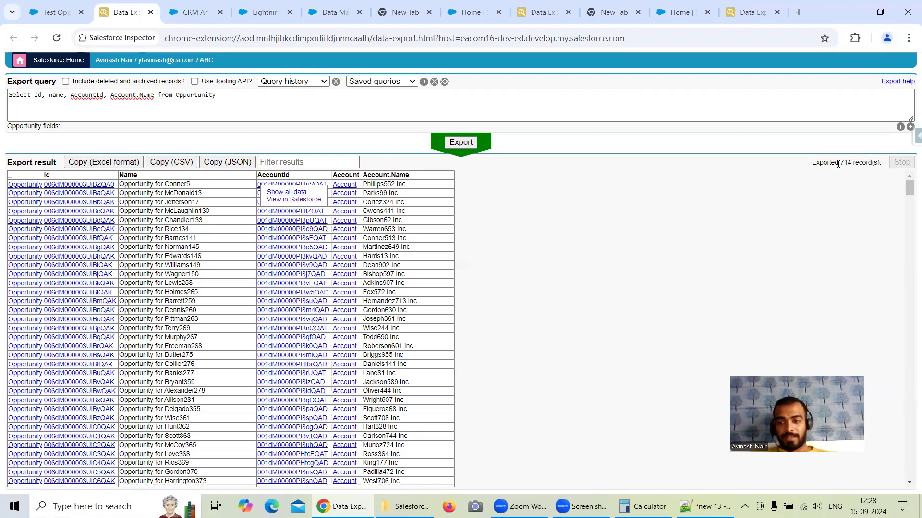
pyautogui.click(192, 12)
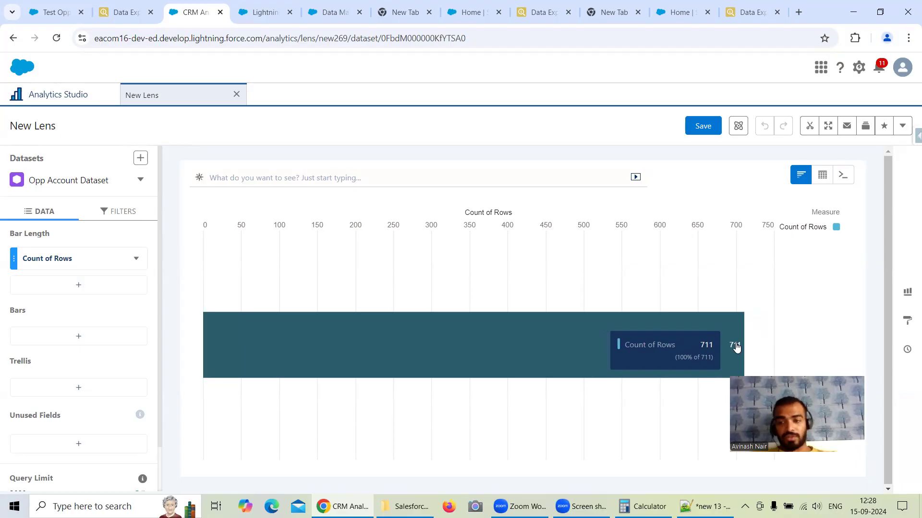
# Close the register node's settings in Data Manager and run a full data sync of the SFDC_LOCAL Opportunity object.
pyautogui.click(339, 13)
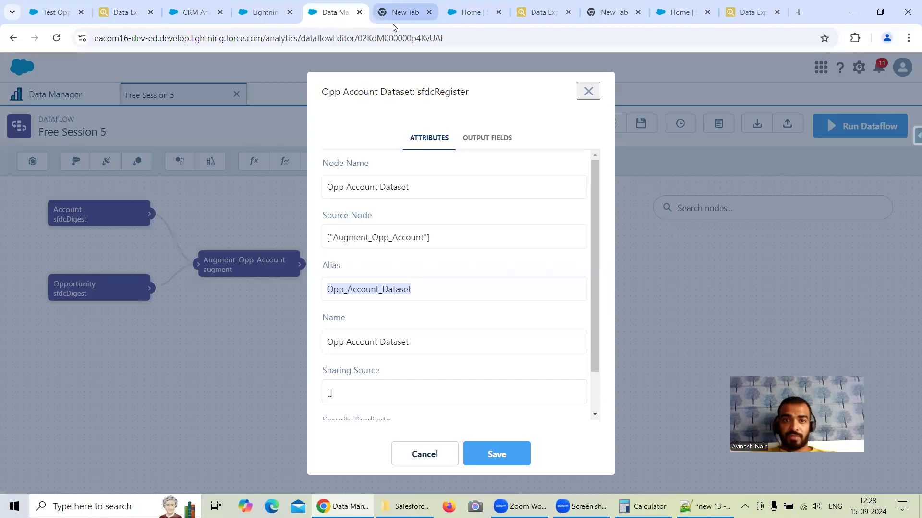
pyautogui.click(588, 91)
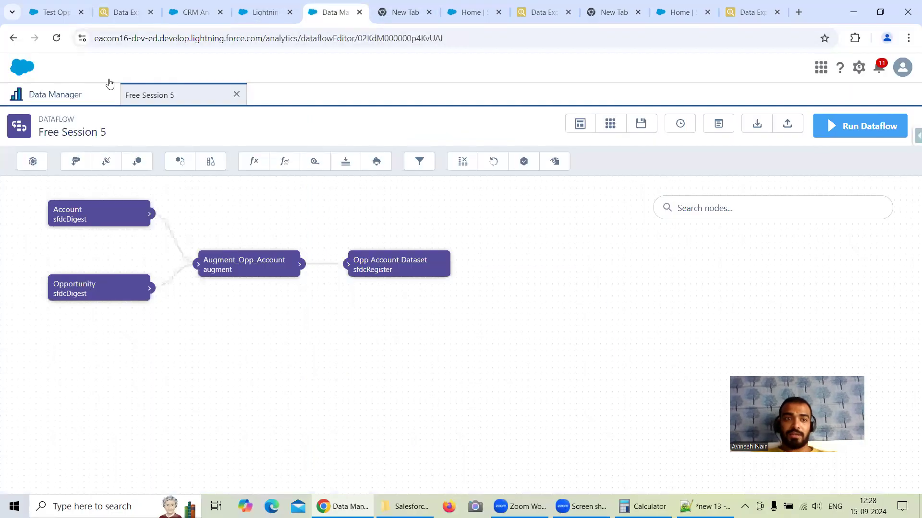
pyautogui.click(106, 92)
pyautogui.click(55, 209)
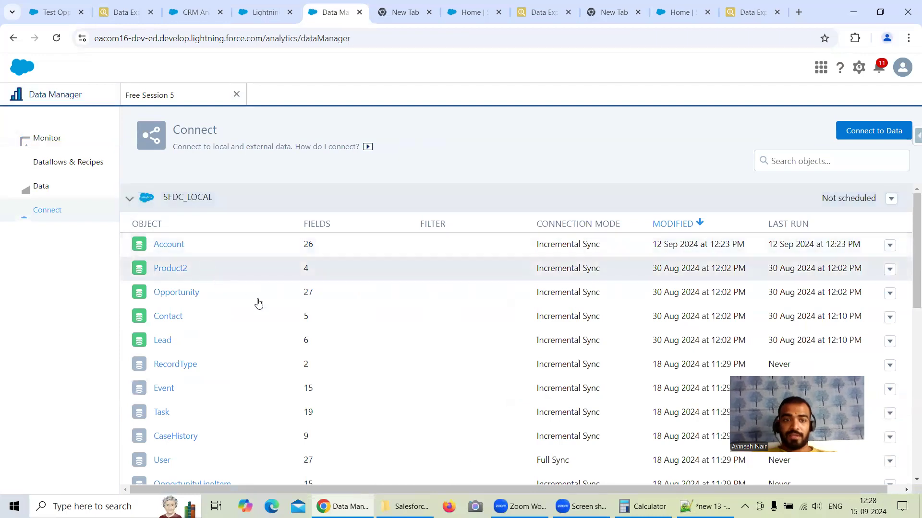
pyautogui.click(890, 294)
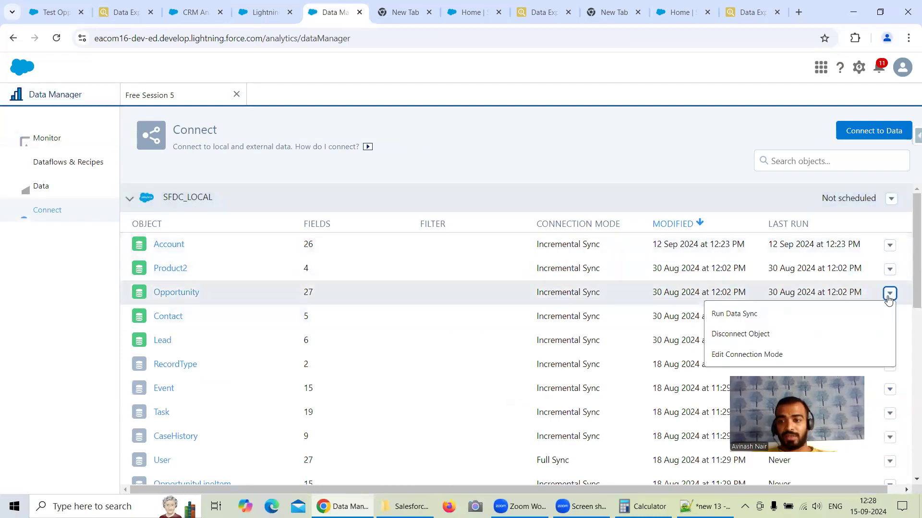
pyautogui.click(757, 315)
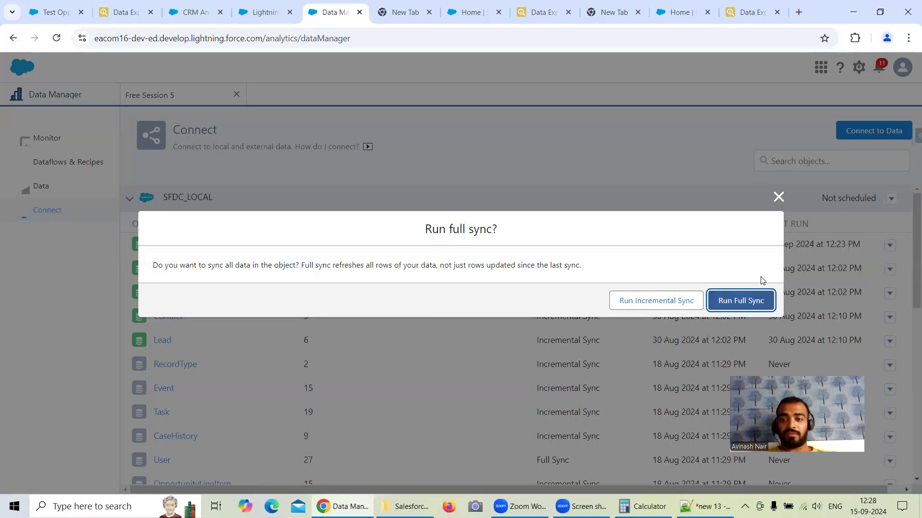
pyautogui.click(760, 296)
# Refresh the data monitor to check the Opportunity sync job's status.
pyautogui.click(893, 155)
pyautogui.click(893, 156)
pyautogui.click(893, 157)
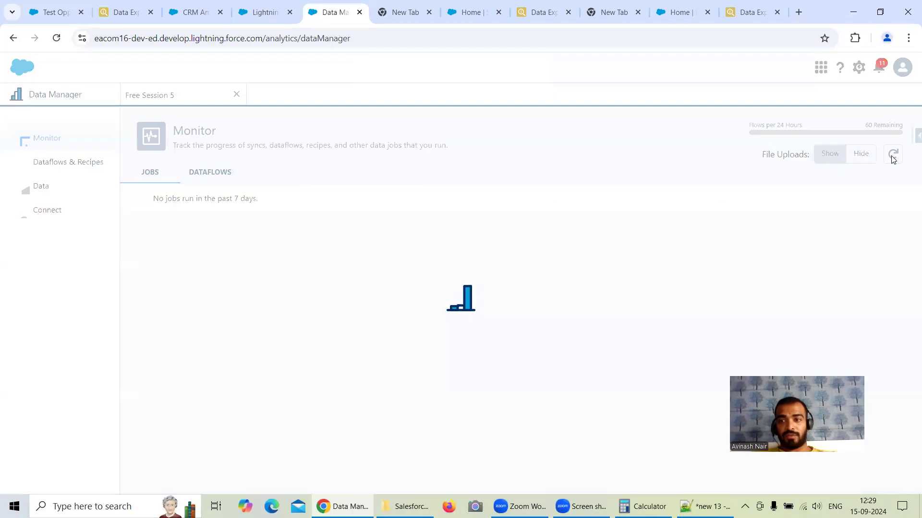
pyautogui.click(892, 157)
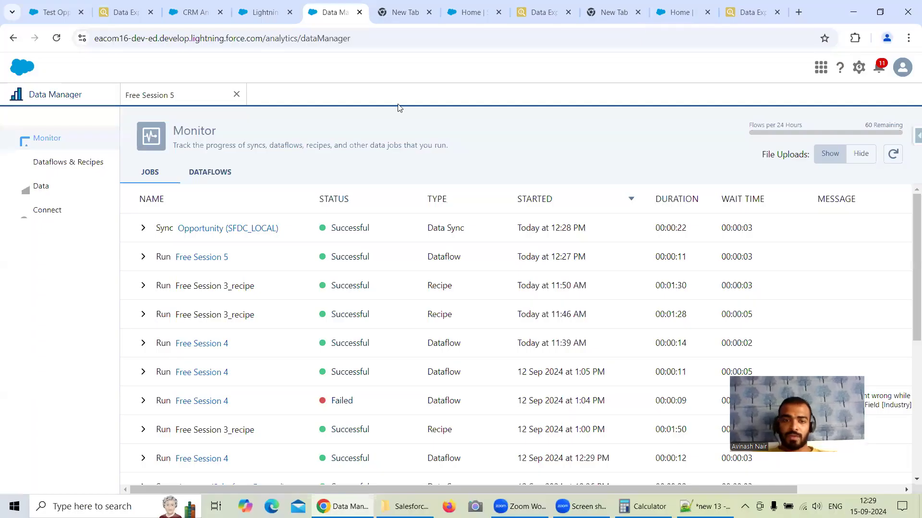
# Run the Free Session 5 dataflow again and refresh the data monitor to check the status of its run.
pyautogui.click(169, 102)
pyautogui.click(841, 138)
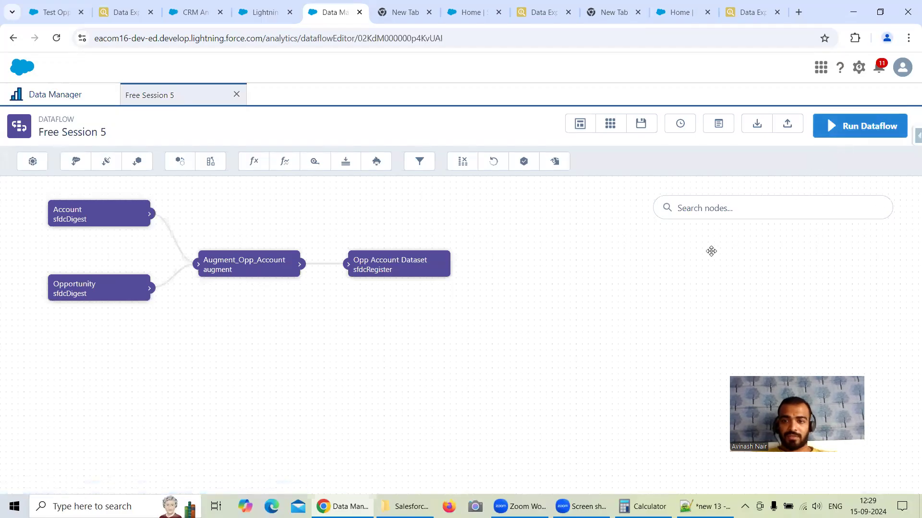
pyautogui.click(612, 300)
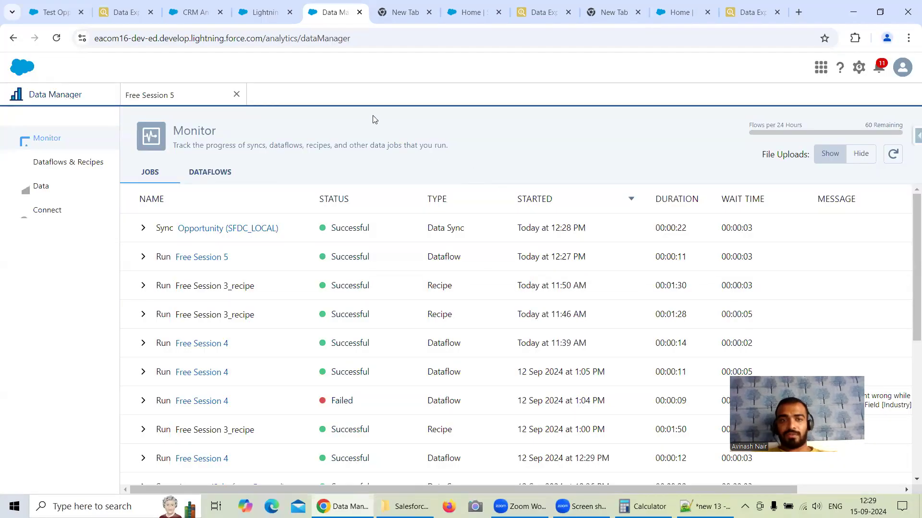
pyautogui.click(193, 12)
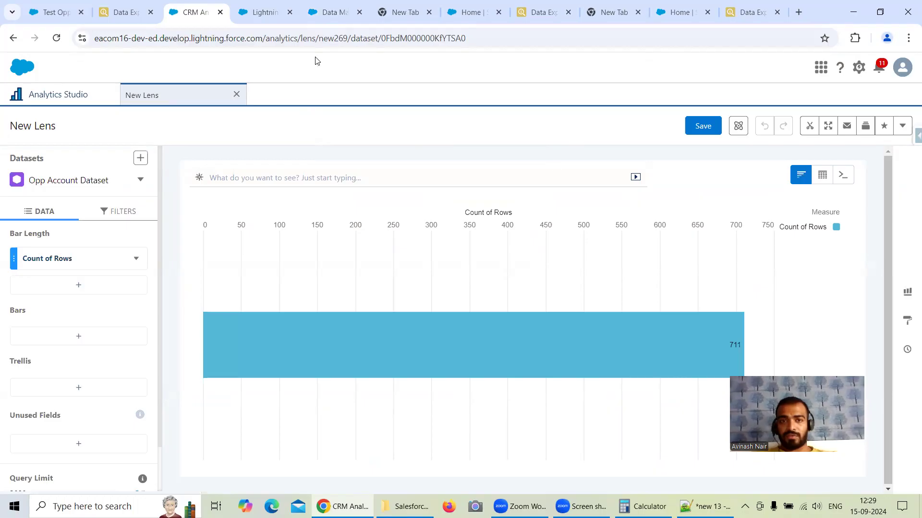
pyautogui.click(338, 16)
pyautogui.click(895, 155)
pyautogui.click(894, 154)
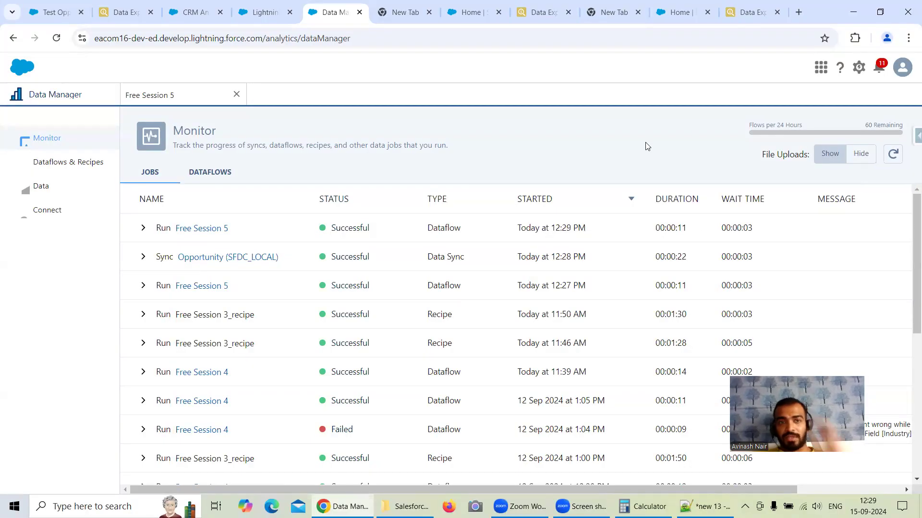
# Reload the Opp Account Dataset lens and check its updated count of rows.
pyautogui.click(192, 12)
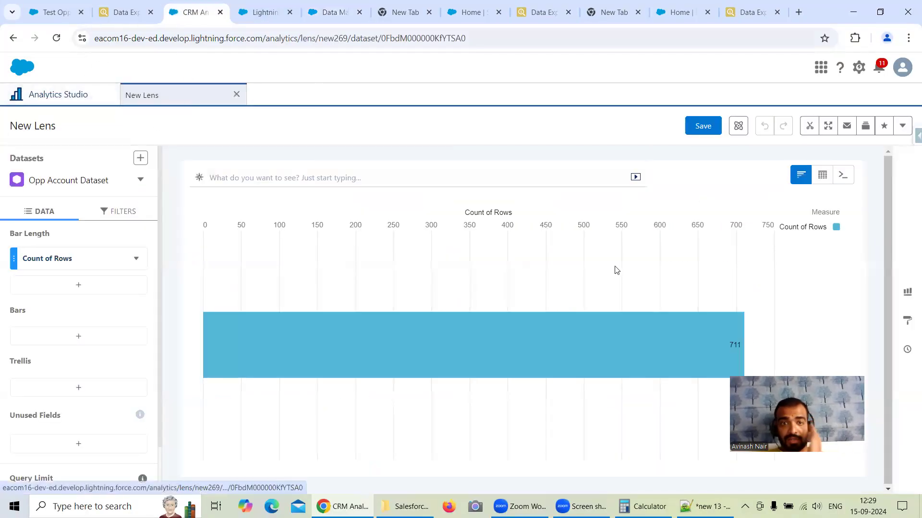
pyautogui.click(57, 38)
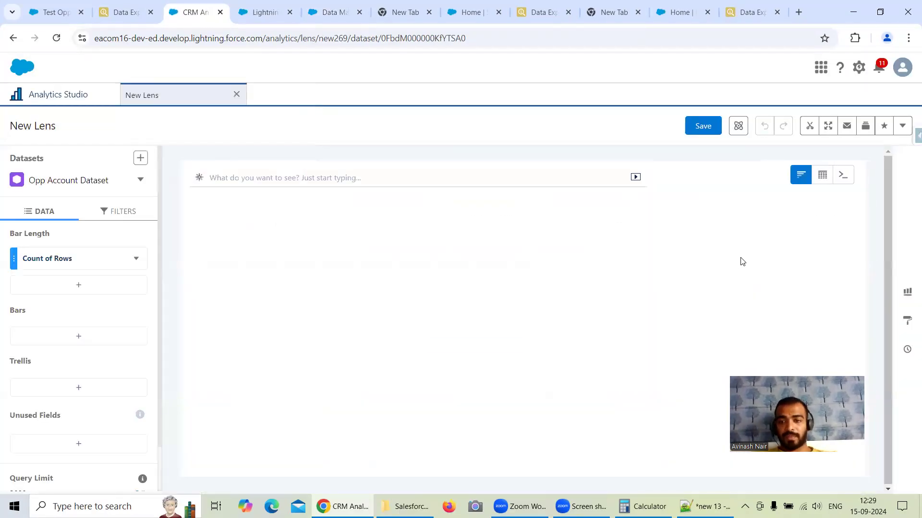
pyautogui.moveTo(742, 346)
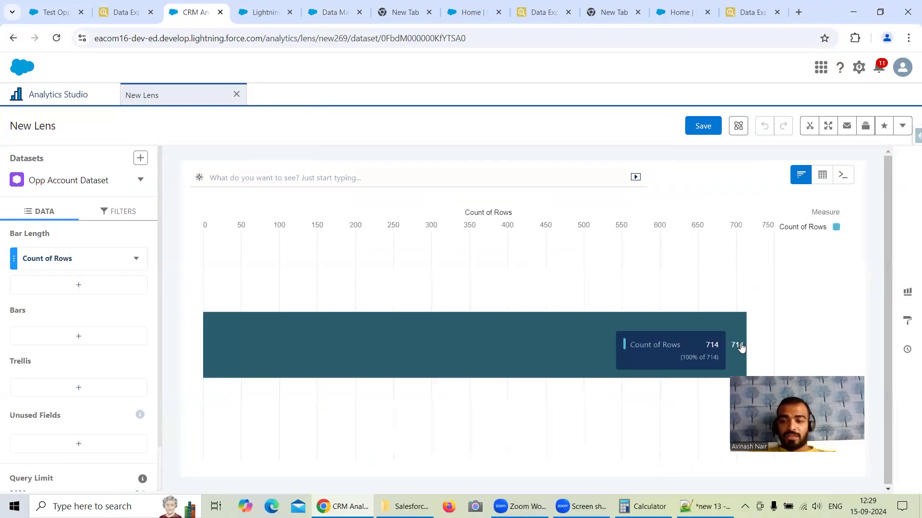
# Change the lens to a compare table grouped by Account.Name and show the totals for Count of Rows.
pyautogui.click(87, 342)
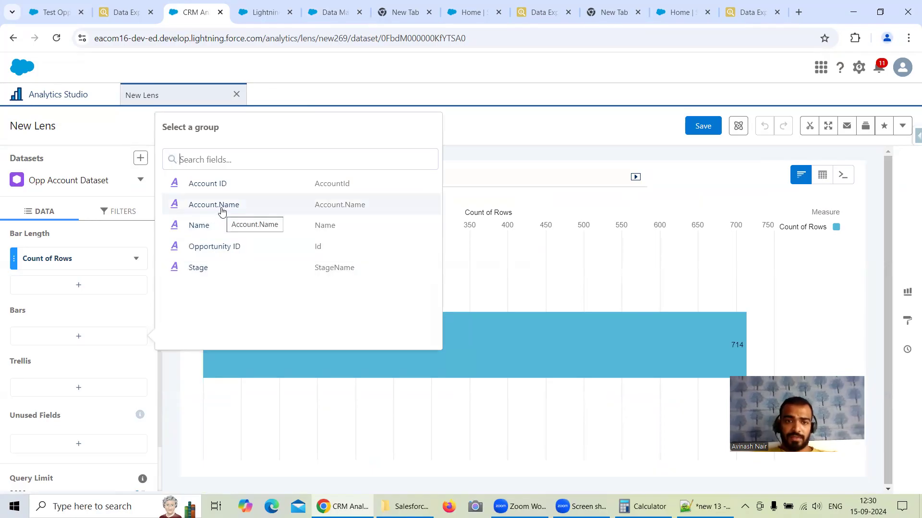
pyautogui.click(824, 179)
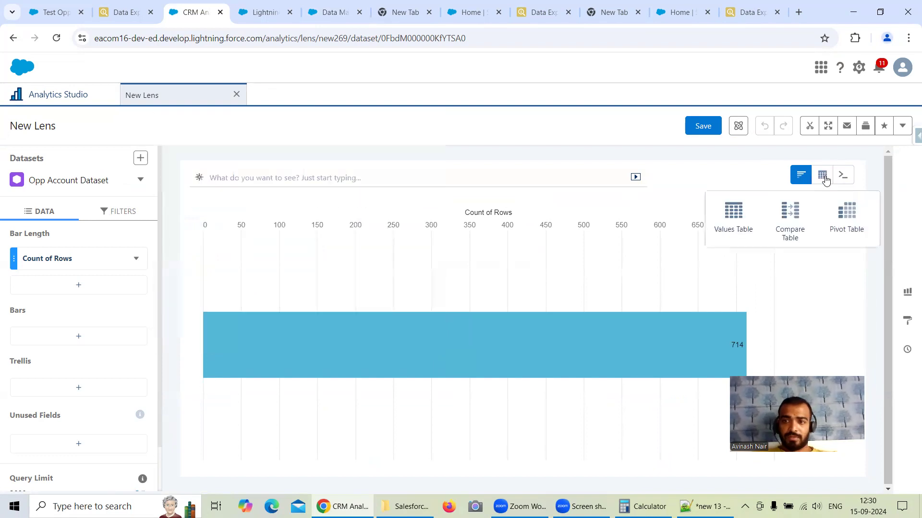
pyautogui.click(726, 220)
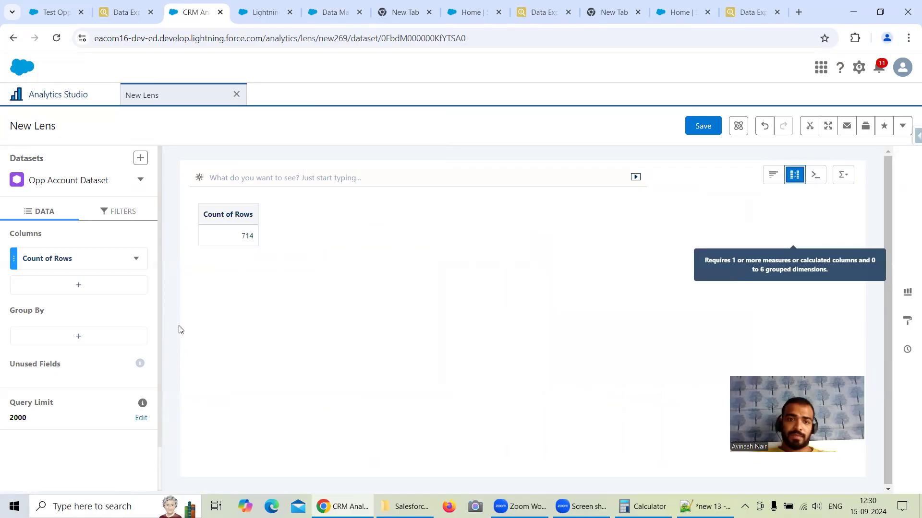
pyautogui.click(79, 338)
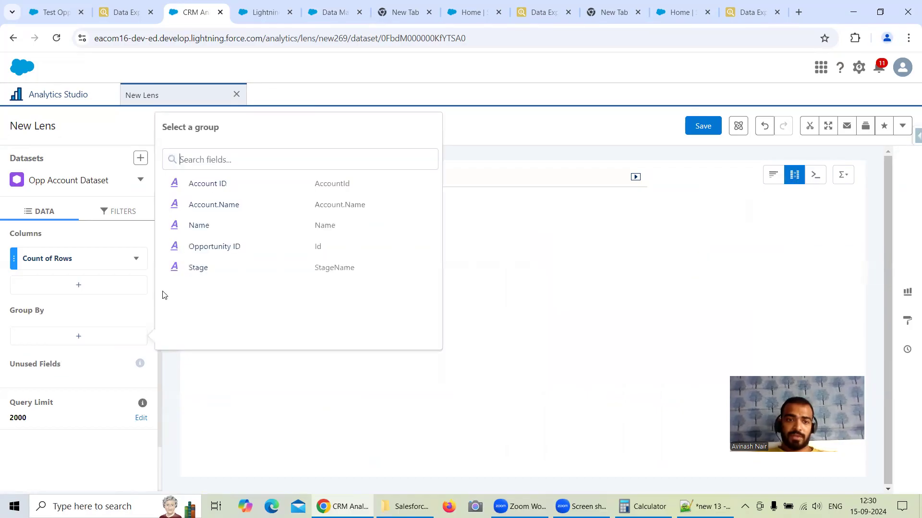
pyautogui.click(220, 206)
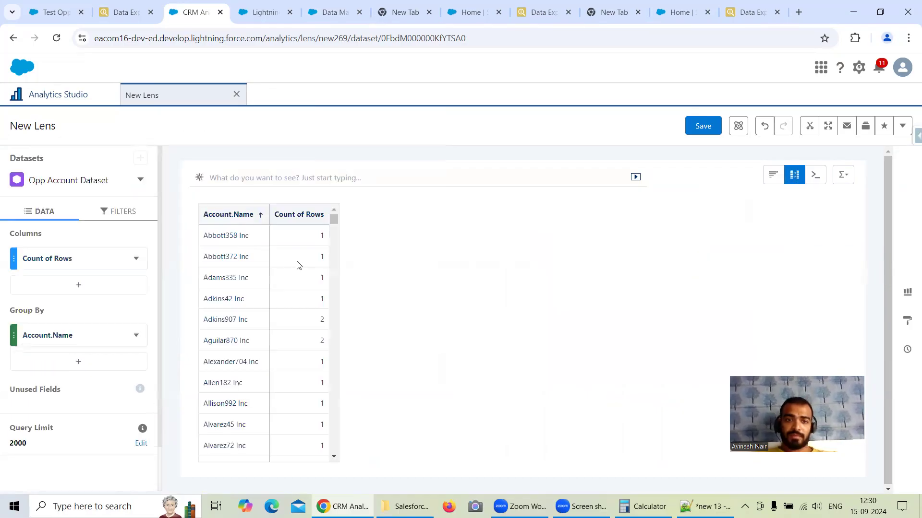
pyautogui.click(844, 175)
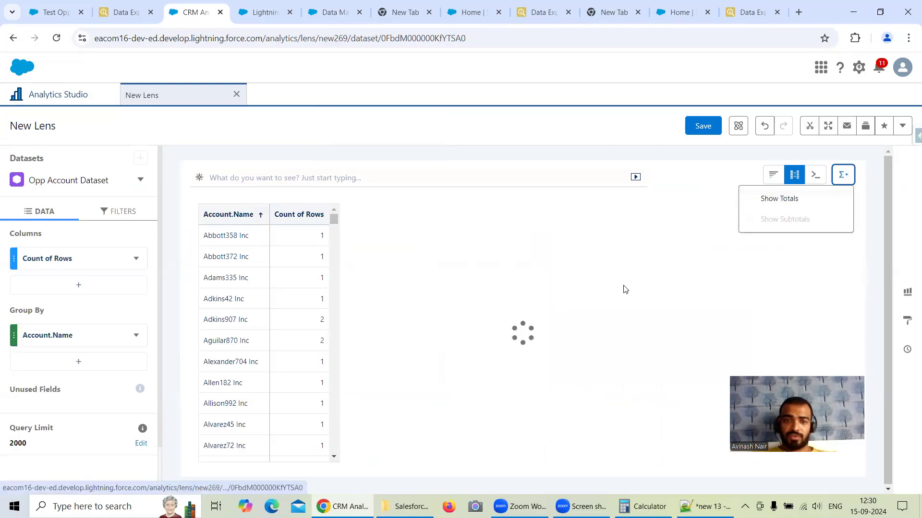
pyautogui.moveTo(309, 236); pyautogui.dragTo(327, 236)
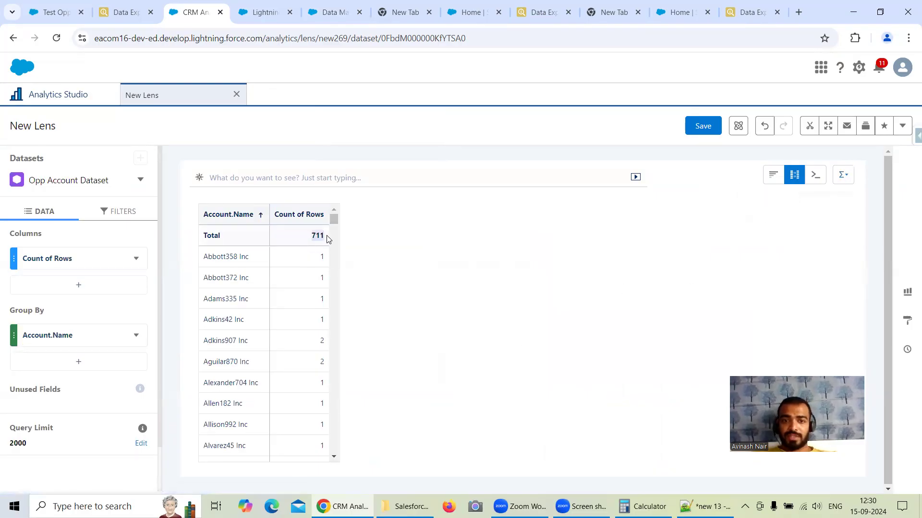
# Add Name as a second grouping and move it ahead of Account.Name.
pyautogui.click(76, 362)
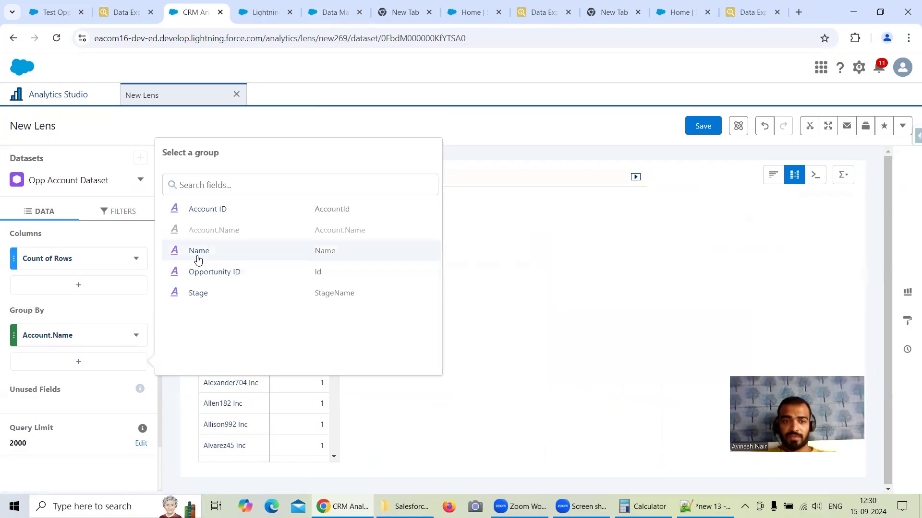
pyautogui.click(198, 259)
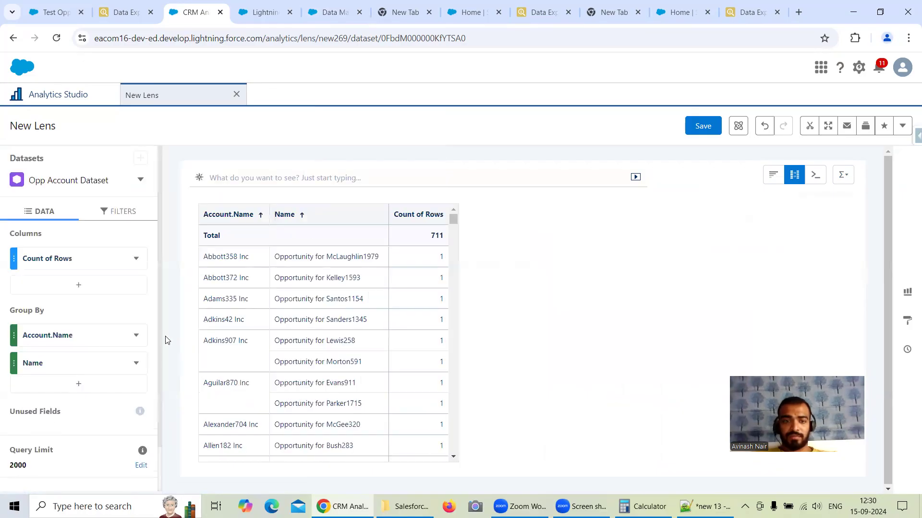
pyautogui.moveTo(67, 364); pyautogui.dragTo(83, 321)
pyautogui.moveTo(87, 367); pyautogui.dragTo(86, 331)
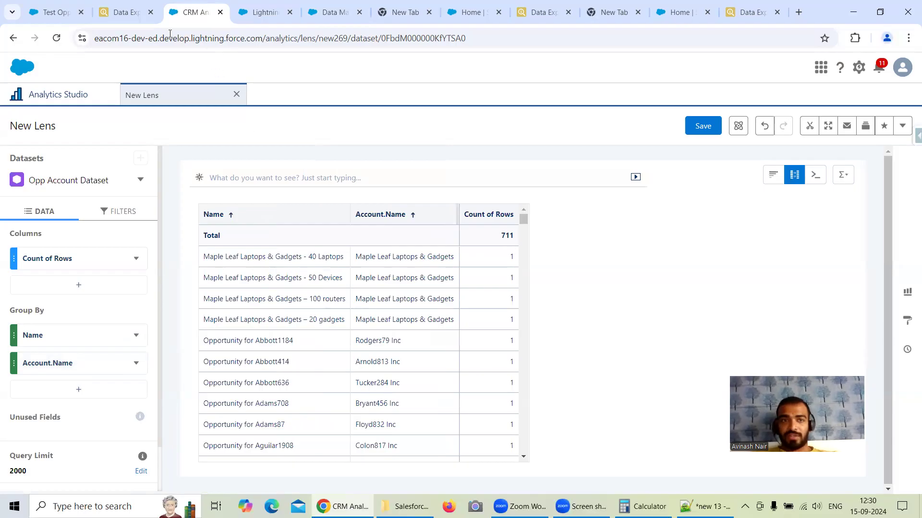
# Examine the exported Opportunity records in Data Export for rows without an account, and return to the lens.
pyautogui.click(128, 14)
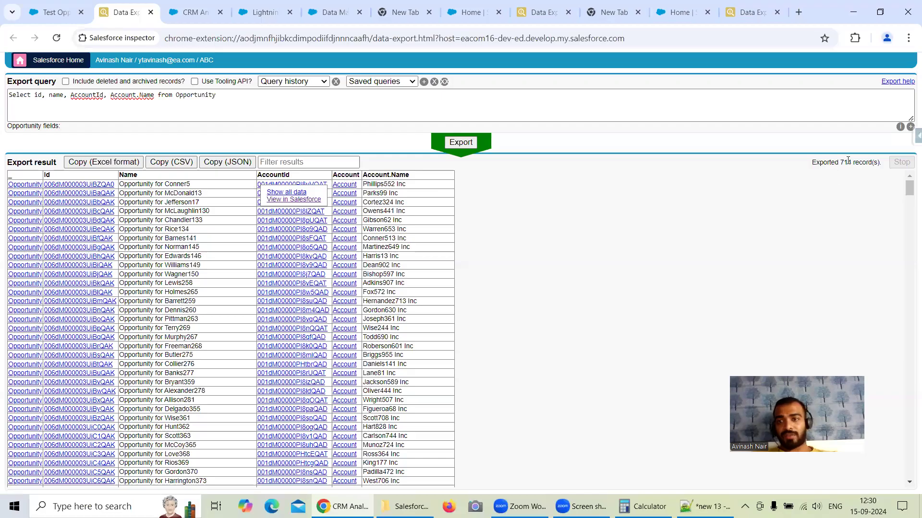
pyautogui.moveTo(908, 182); pyautogui.dragTo(909, 470)
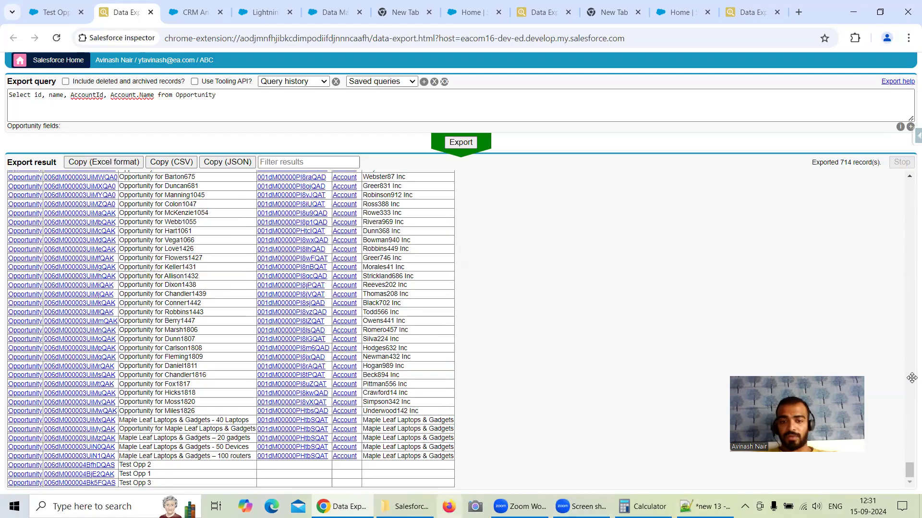
pyautogui.moveTo(907, 469); pyautogui.dragTo(907, 161)
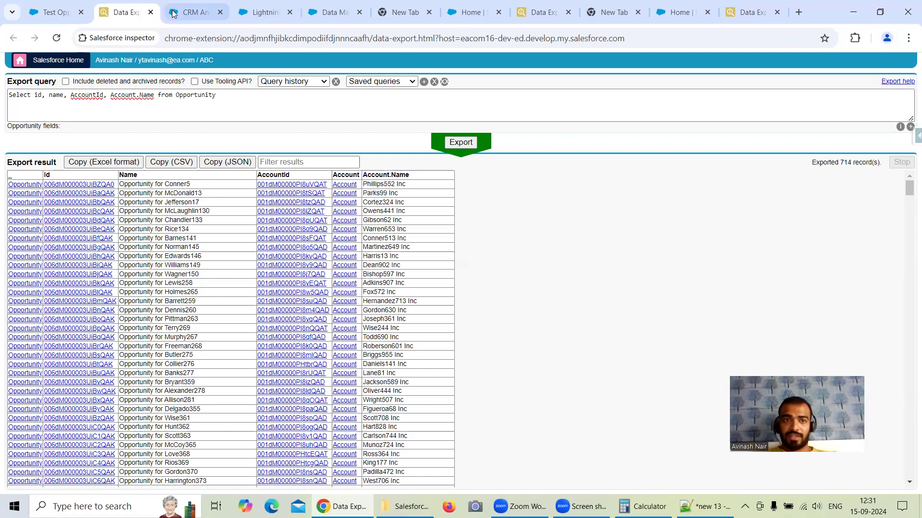
pyautogui.click(204, 7)
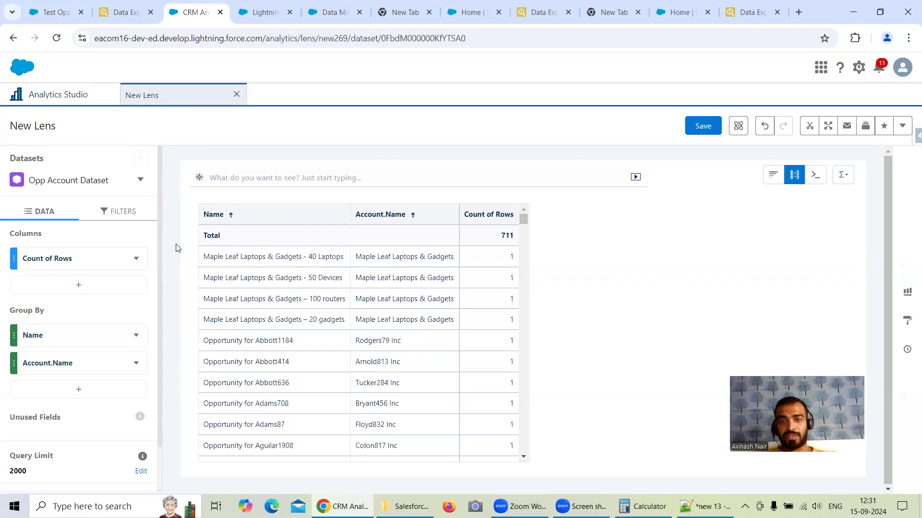
# Open the Augment_Opp_Account node in the Free Session 5 dataflow and review its source, key and relationship attributes.
pyautogui.click(319, 12)
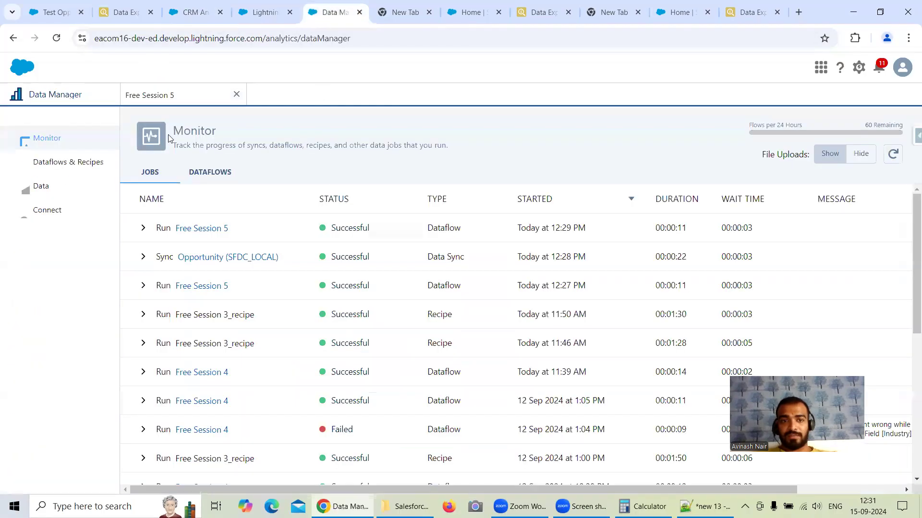
pyautogui.click(184, 100)
pyautogui.click(235, 266)
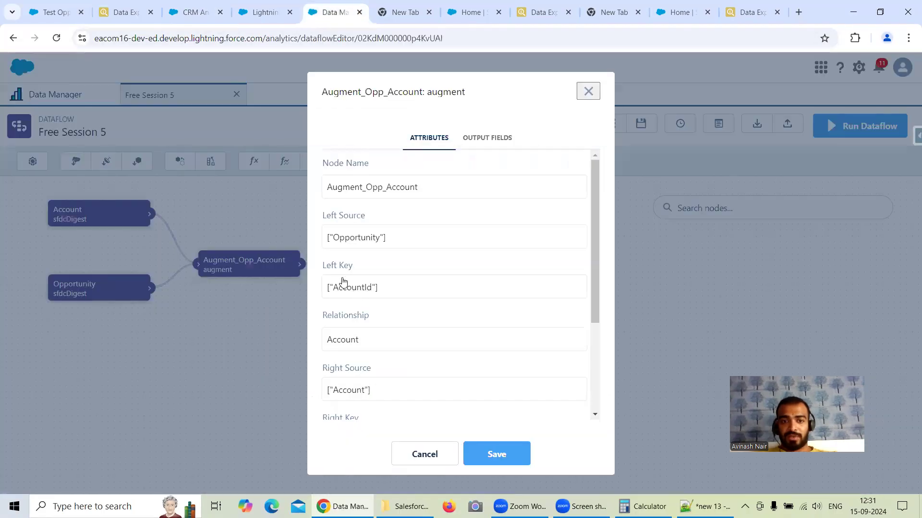
pyautogui.scroll(-2, 369, 292)
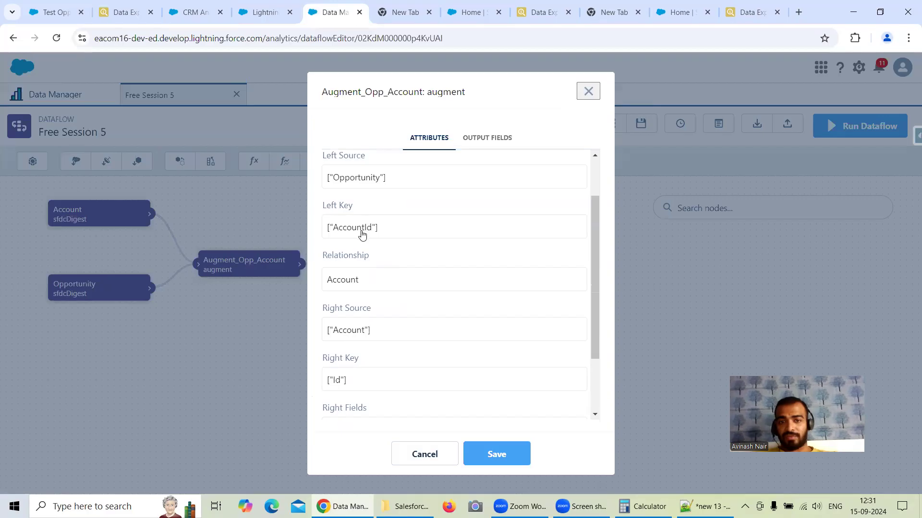
pyautogui.scroll(-2, 399, 259)
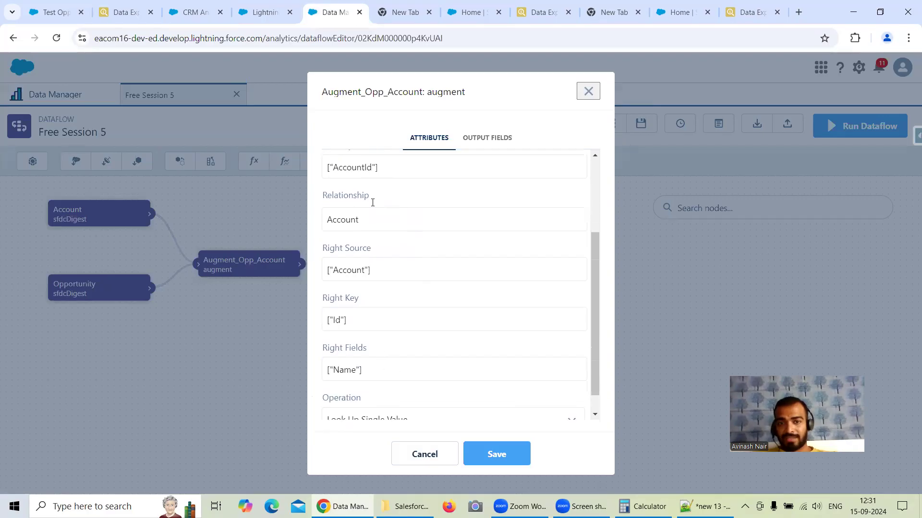
pyautogui.scroll(4, 384, 250)
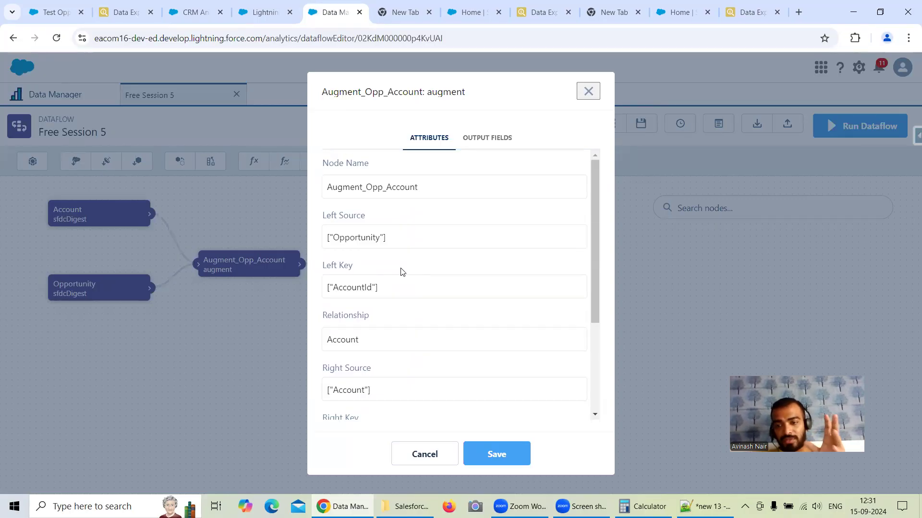
# Examine the augment node's Operation choices, Look Up Single Value and Look Up Multiple Values, keeping the current selection.
pyautogui.scroll(-1, 403, 272)
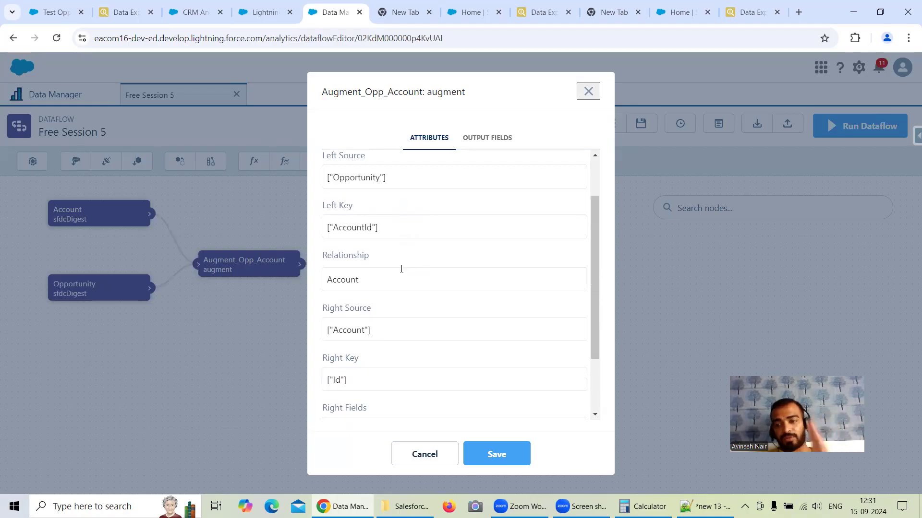
pyautogui.scroll(-2, 402, 269)
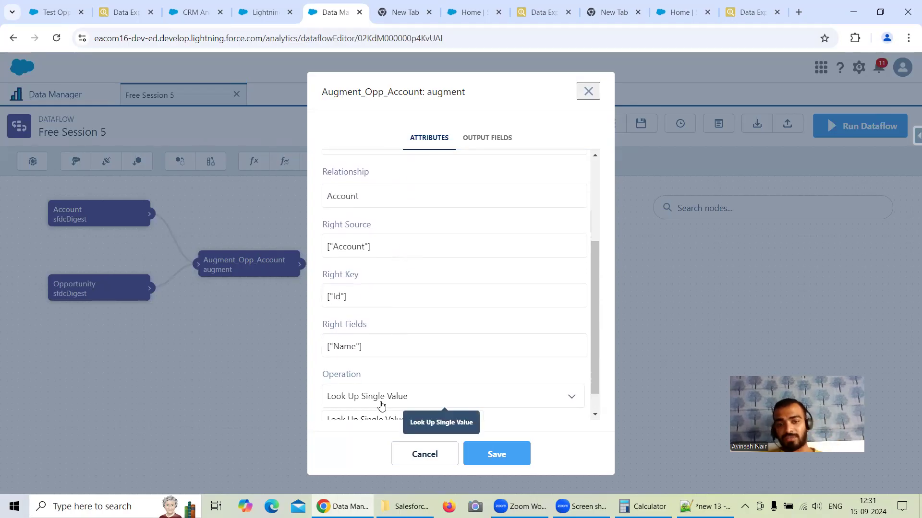
pyautogui.scroll(-1, 436, 362)
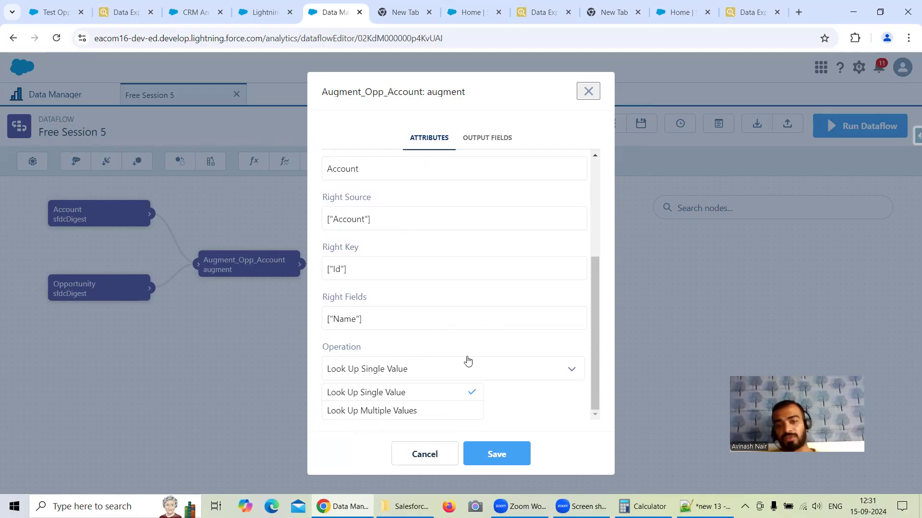
pyautogui.click(482, 347)
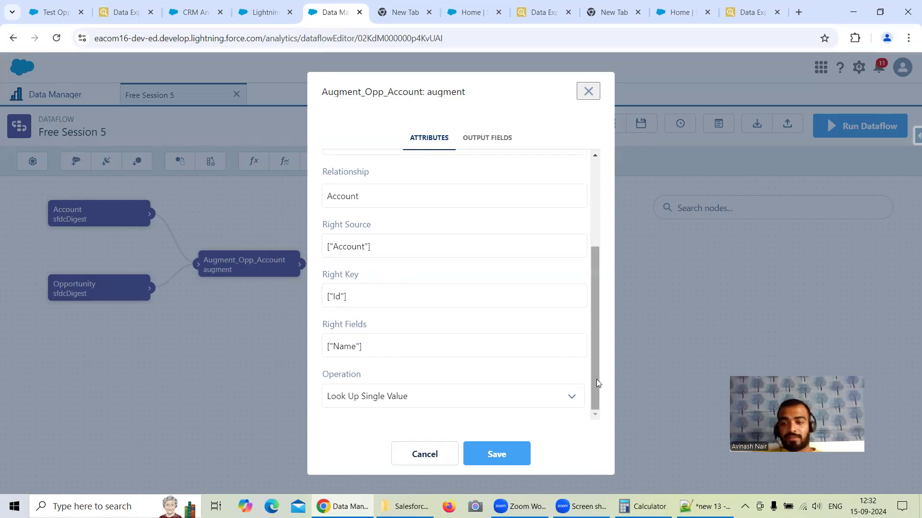
# Switch to the Notepad++ notes and highlight VLookup in the Augment Node line.
pyautogui.click(705, 506)
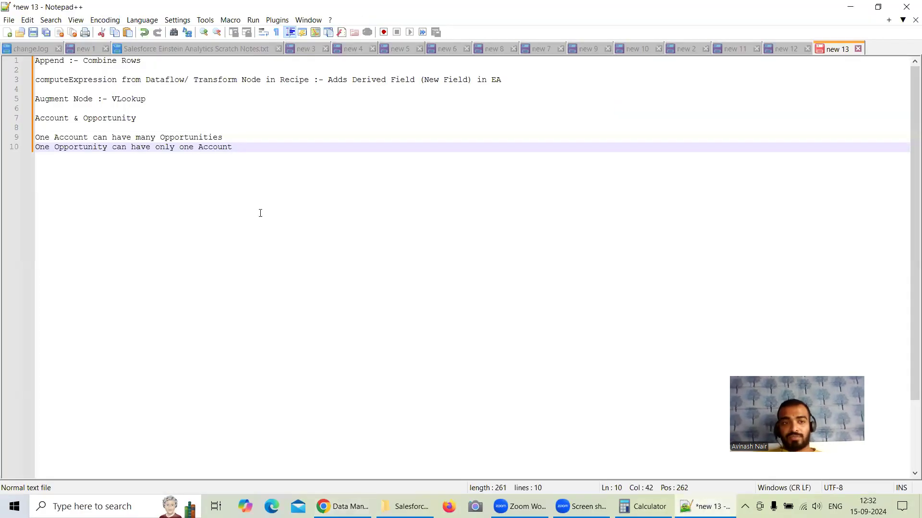
pyautogui.moveTo(113, 101); pyautogui.dragTo(152, 100)
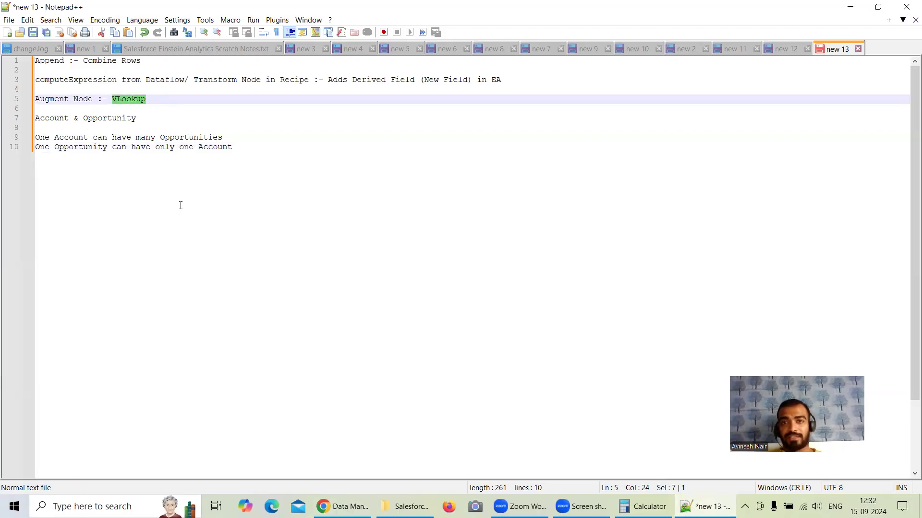
pyautogui.hotkey('alt', 'Tab')
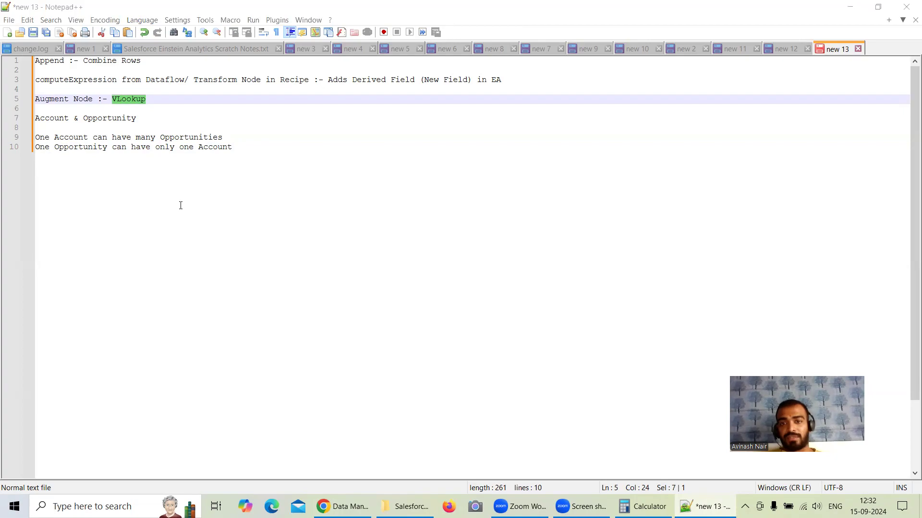